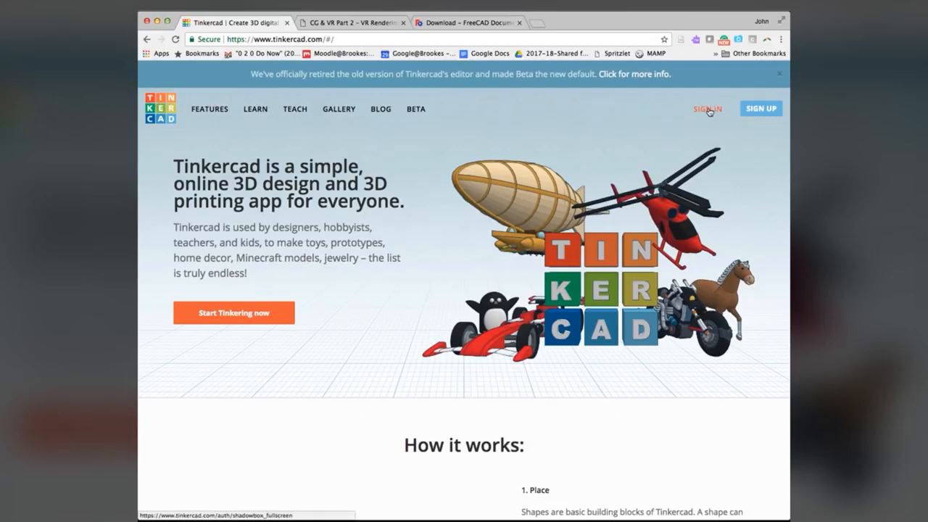
Sign in to the Tinkercad account with the saved credentials and create a new 3D design
left_click(707, 111)
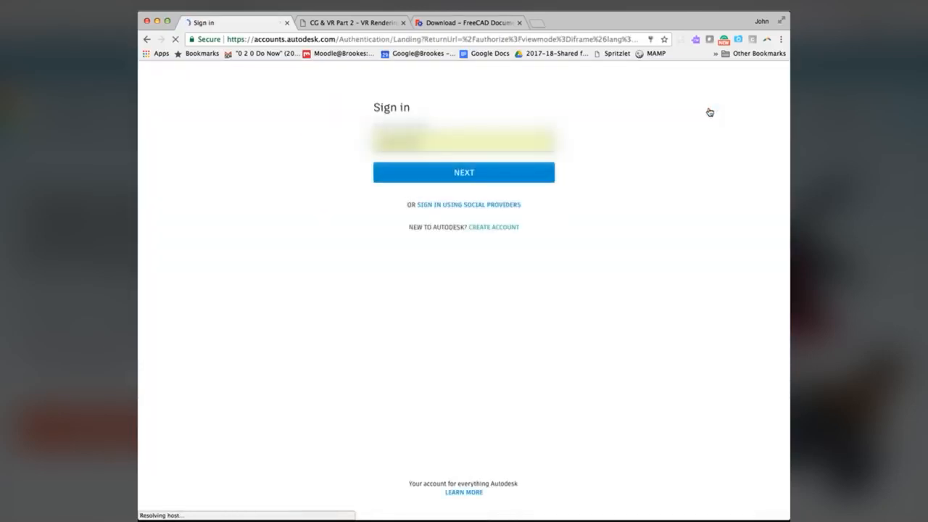
left_click(519, 180)
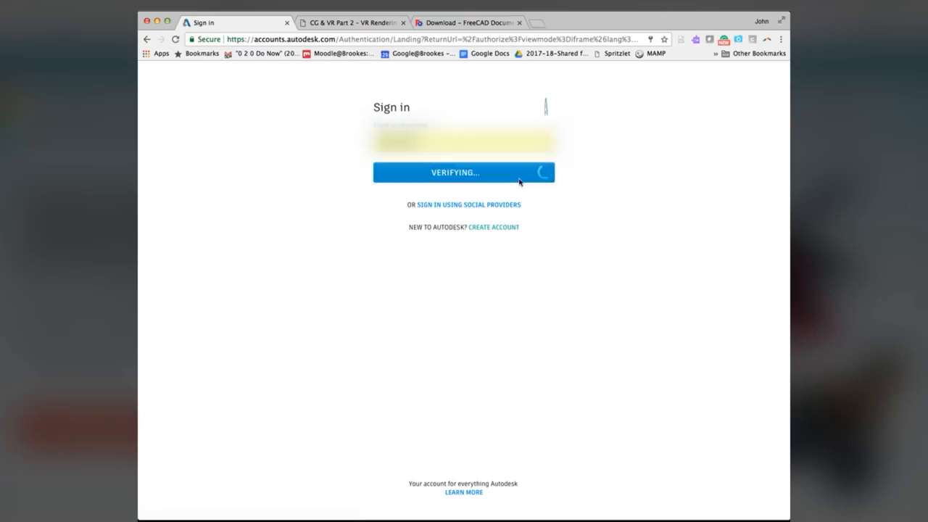
left_click(534, 219)
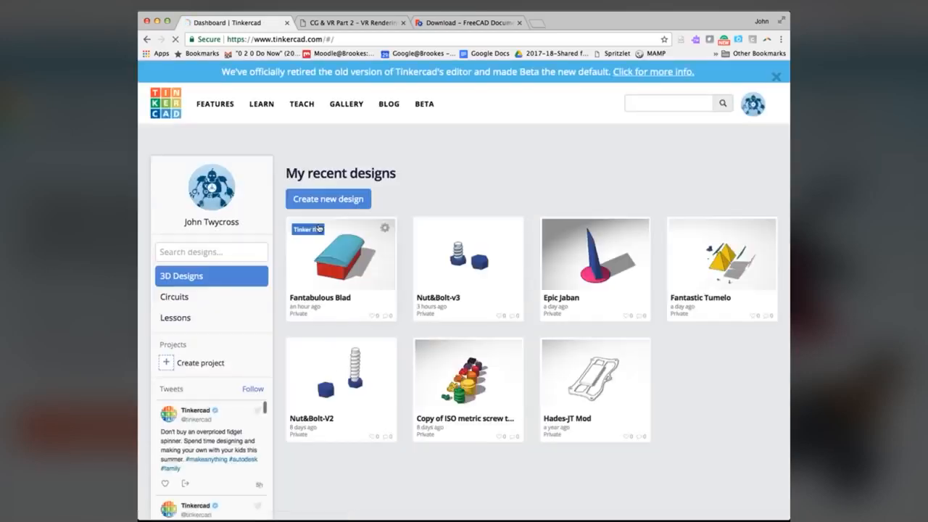
mouse_move(468, 268)
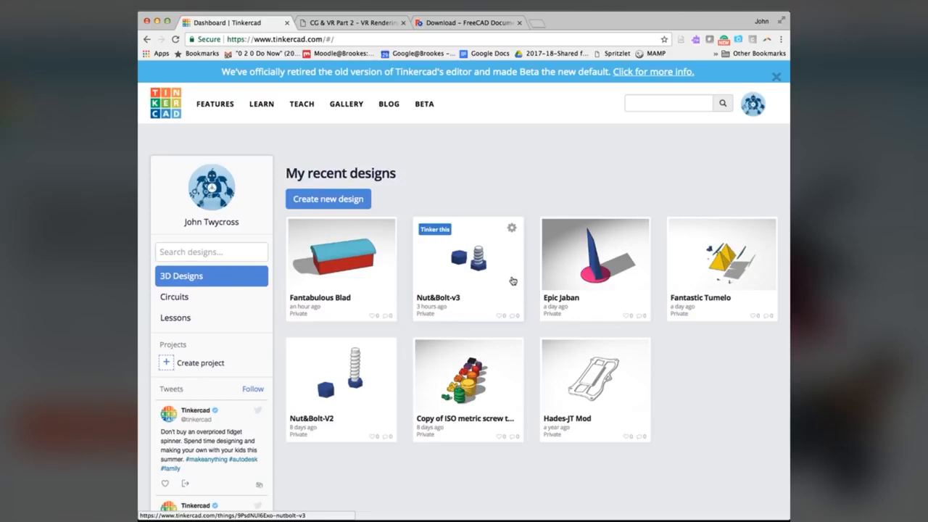
left_click(319, 199)
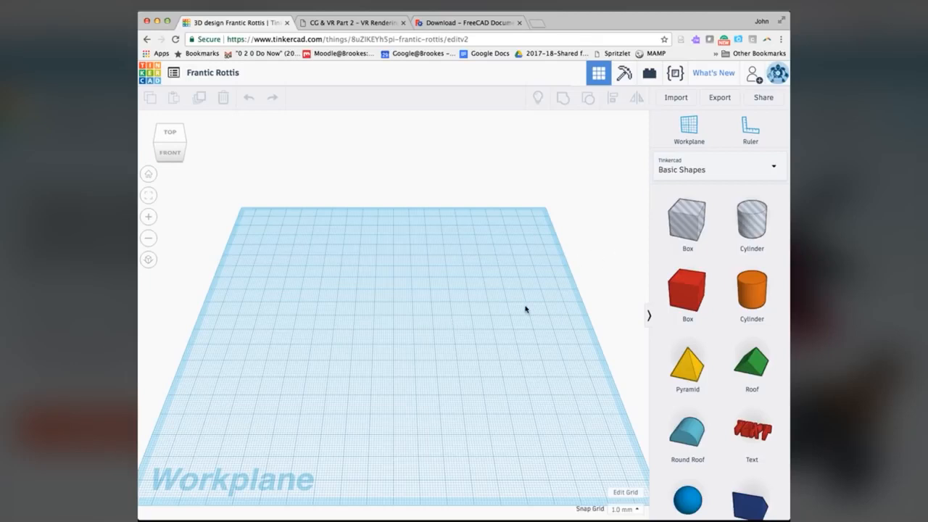
Place a Polygon from the Basic Shapes library near the centre of the workplane
scroll(660, 394, "down", 3)
scroll(661, 394, "down", 3)
scroll(661, 394, "up", 1)
scroll(660, 395, "up", 2)
scroll(660, 394, "down", 3)
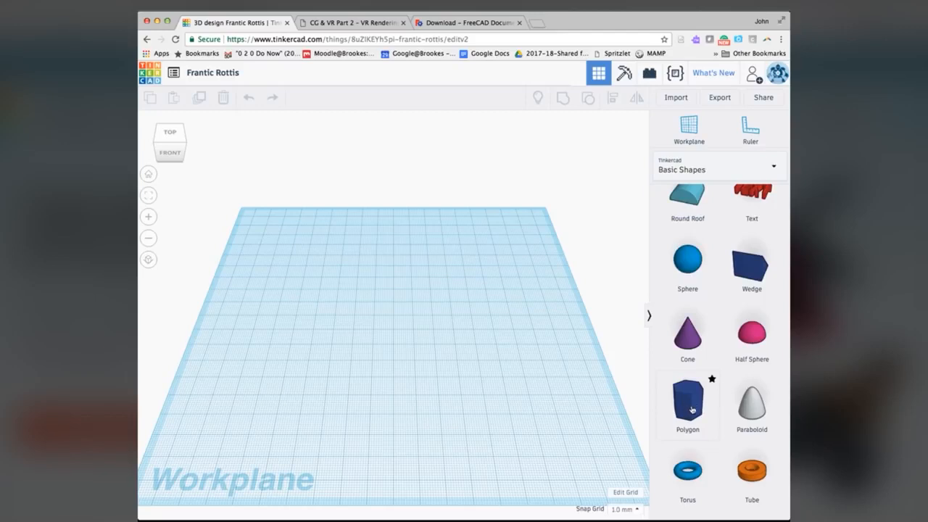
left_click(691, 410)
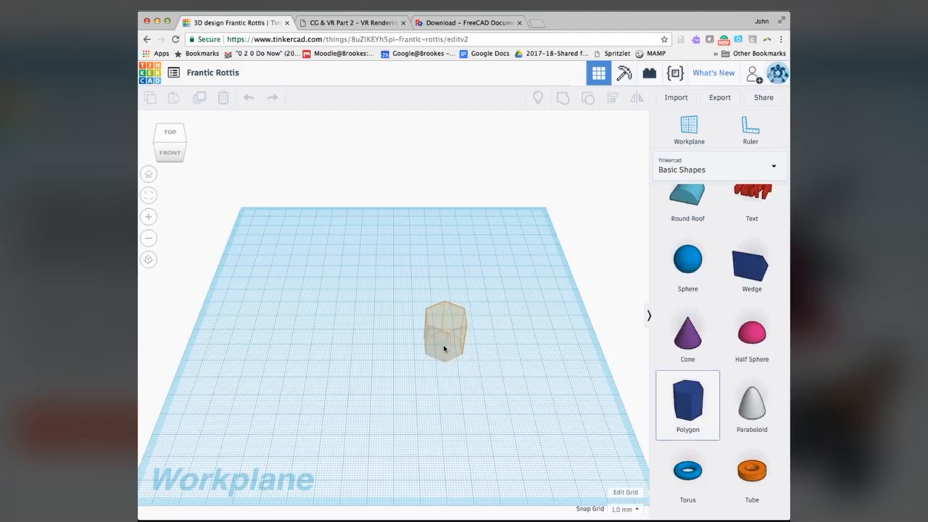
left_click(378, 327)
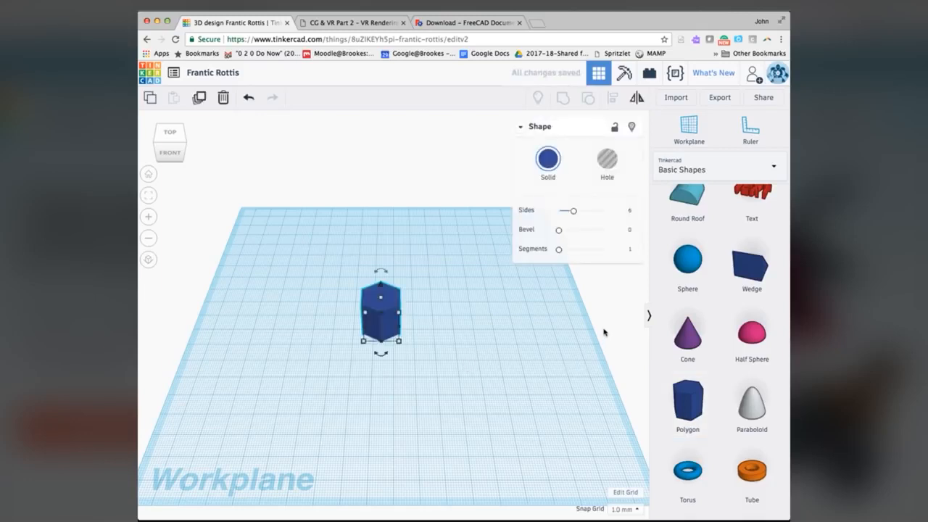
Set the polygon's number of sides to 12
right_click_drag(605, 324, 528, 297)
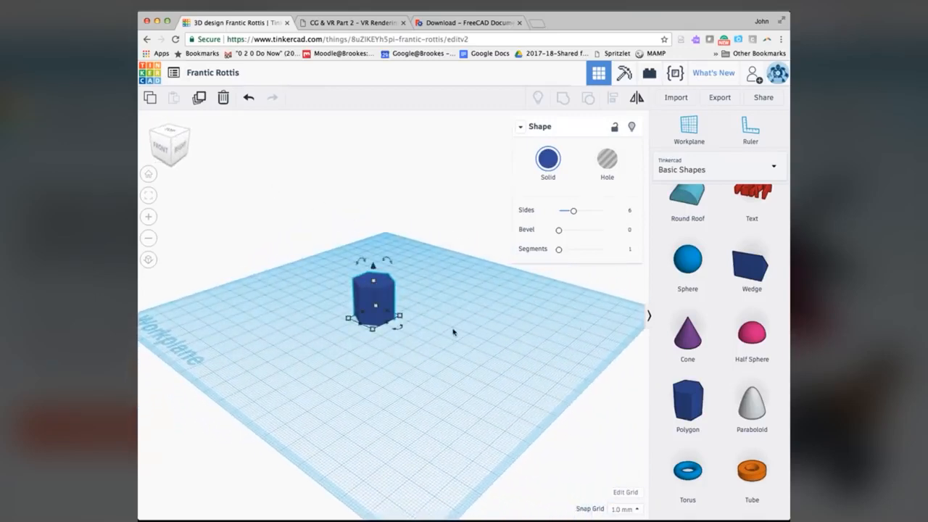
left_click(630, 211)
type("12")
key("Return")
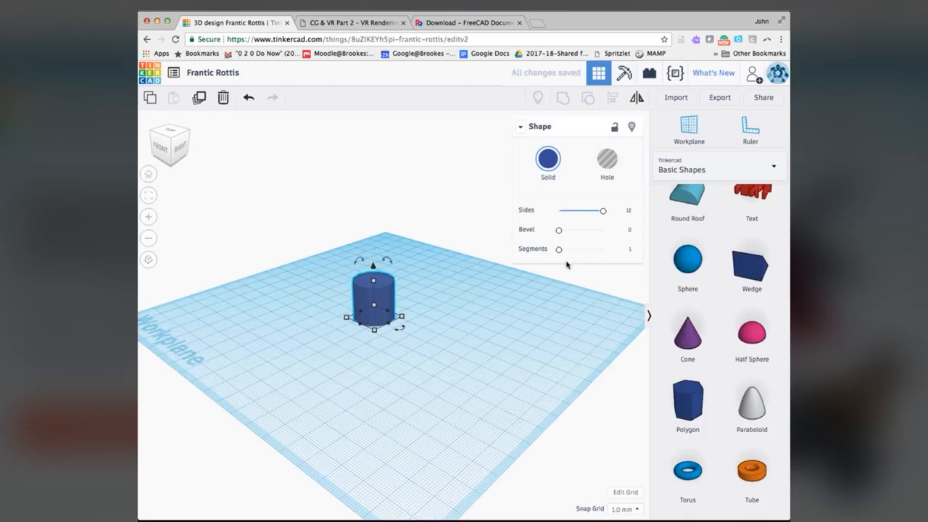
Set the polygon's number of sides back to 6
right_click_drag(402, 372, 410, 435)
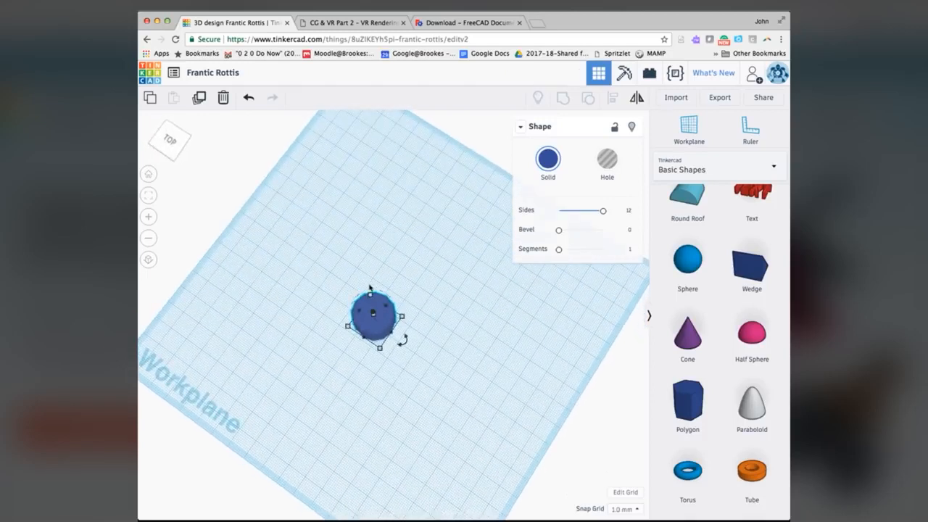
left_click(628, 211)
type("6")
key("Return")
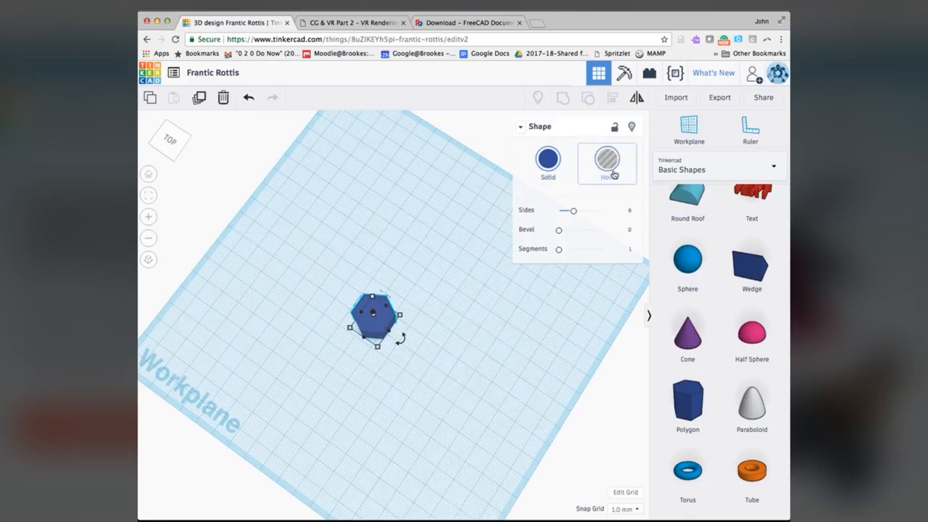
Resize the hexagon's base freehand to about 44 by 12 mm, and set the shorter side to 48 mm
mouse_move(401, 316)
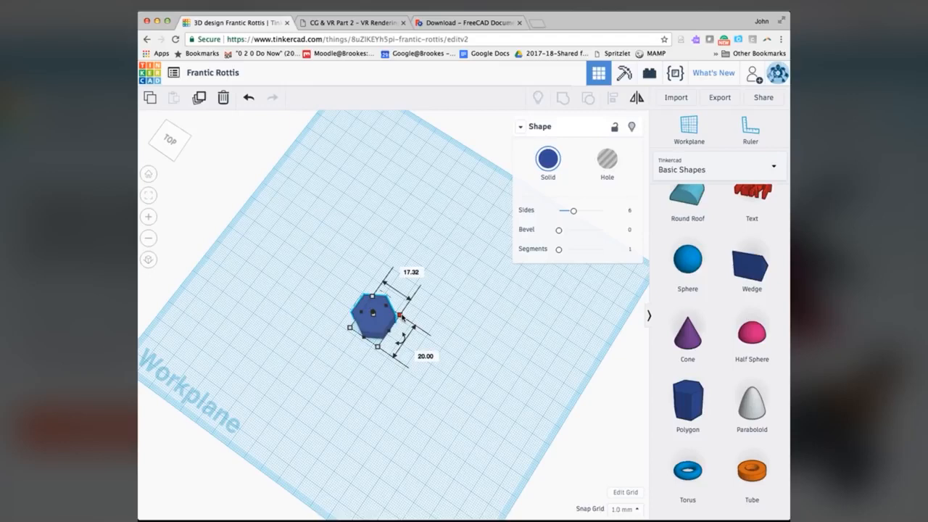
scroll(401, 316, "up", 3)
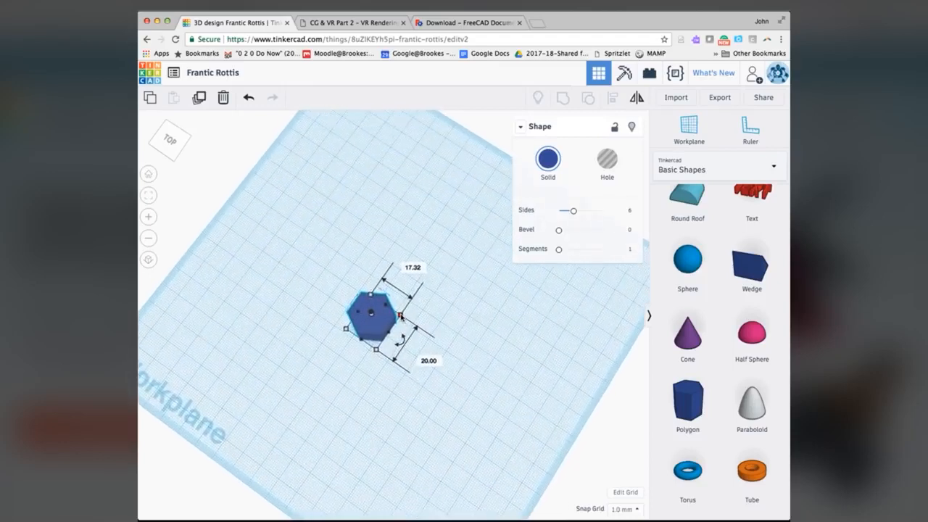
scroll(402, 316, "up", 2)
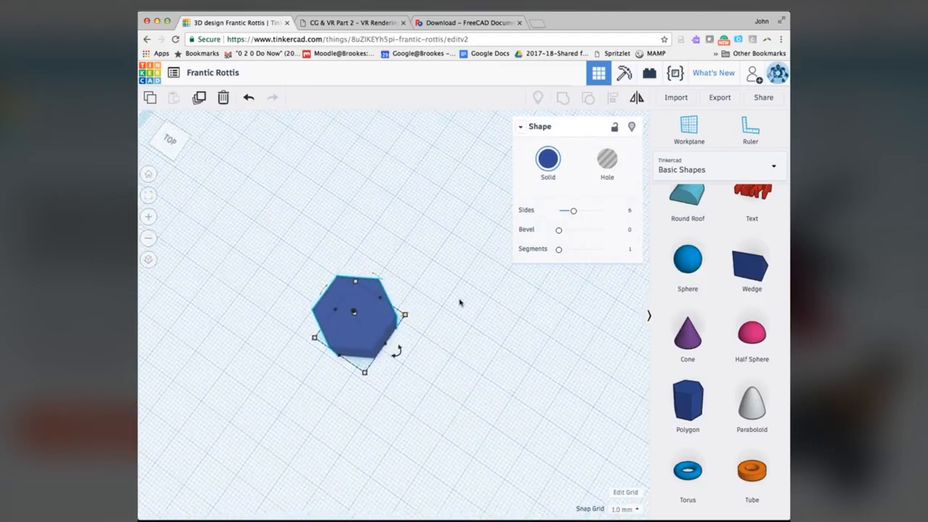
right_click_drag(475, 317, 432, 234)
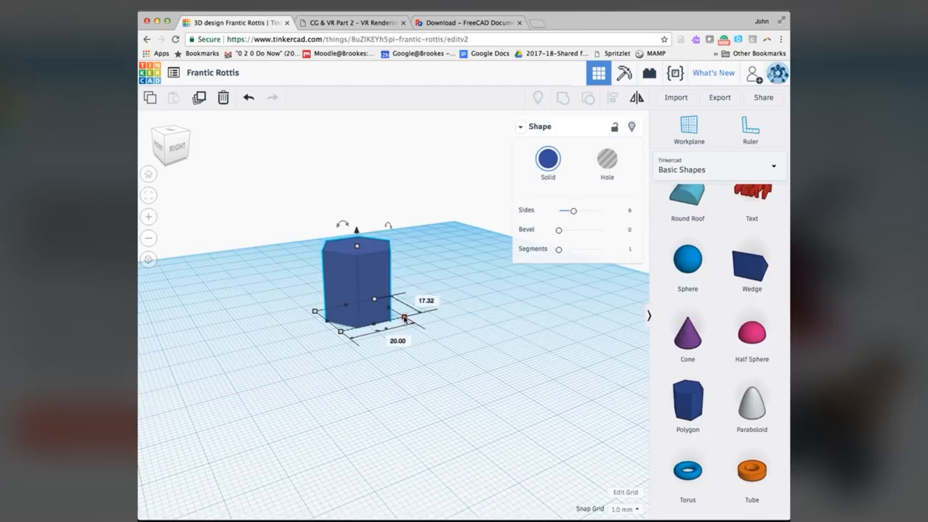
left_click_drag(404, 319, 436, 360)
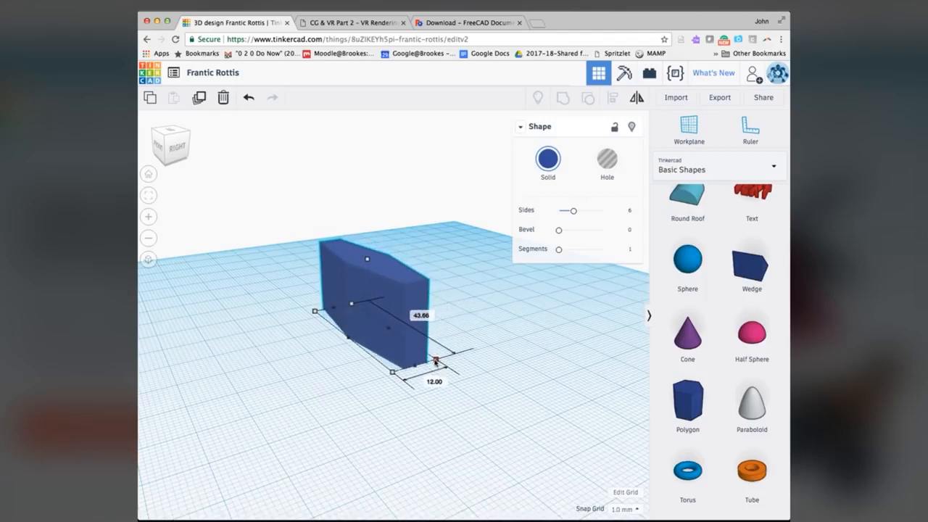
left_click(435, 381)
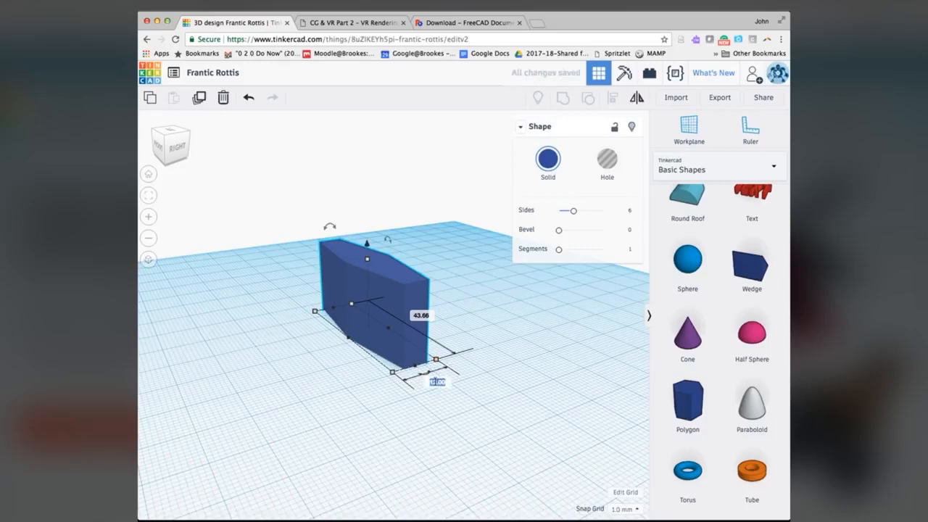
type("48")
key("Return")
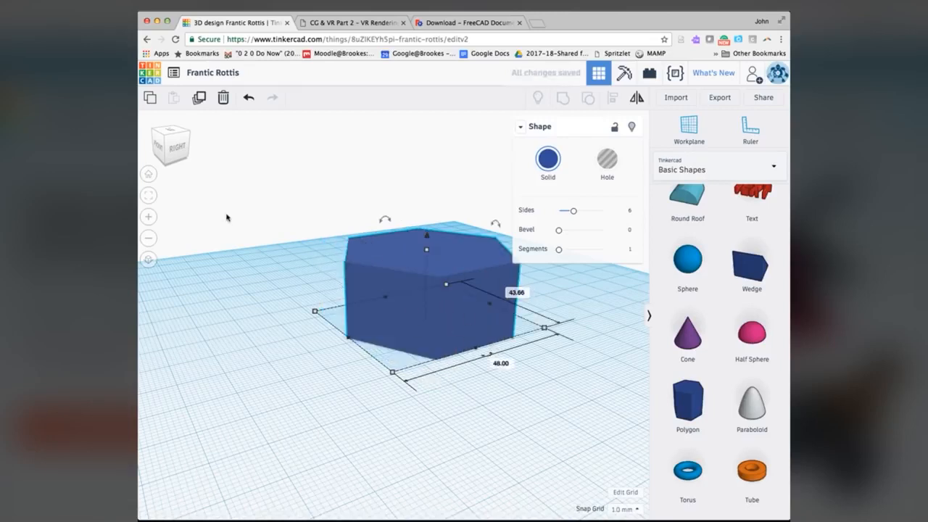
Undo the last two size changes made to the hexagon
left_click(249, 99)
left_click(249, 98)
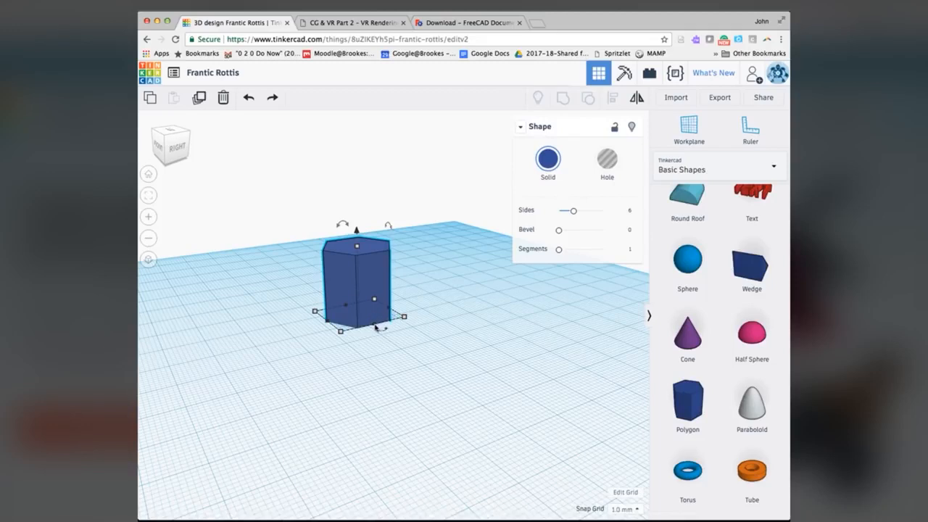
mouse_move(404, 317)
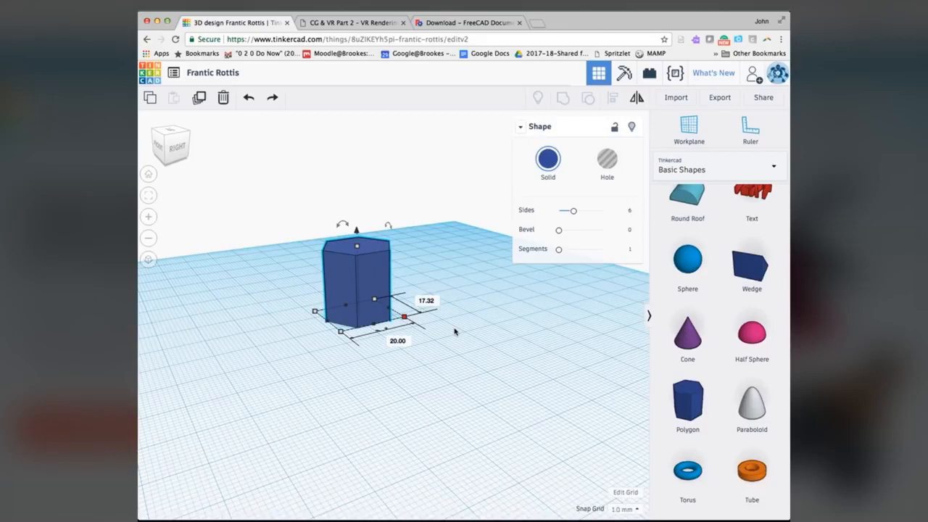
Switch the shape library from Basic Shapes to the community's Featured Shape Generators
right_click_drag(450, 336, 415, 374)
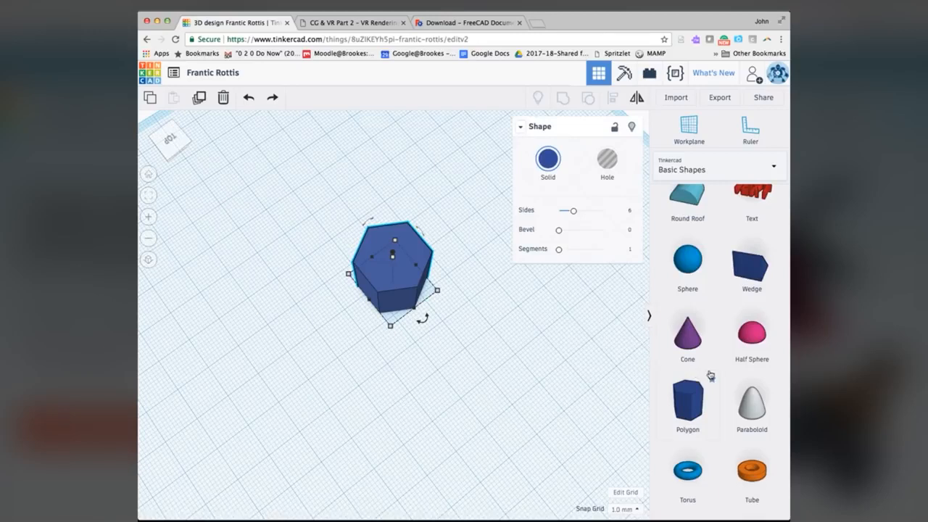
scroll(710, 375, "down", 5)
scroll(710, 374, "up", 15)
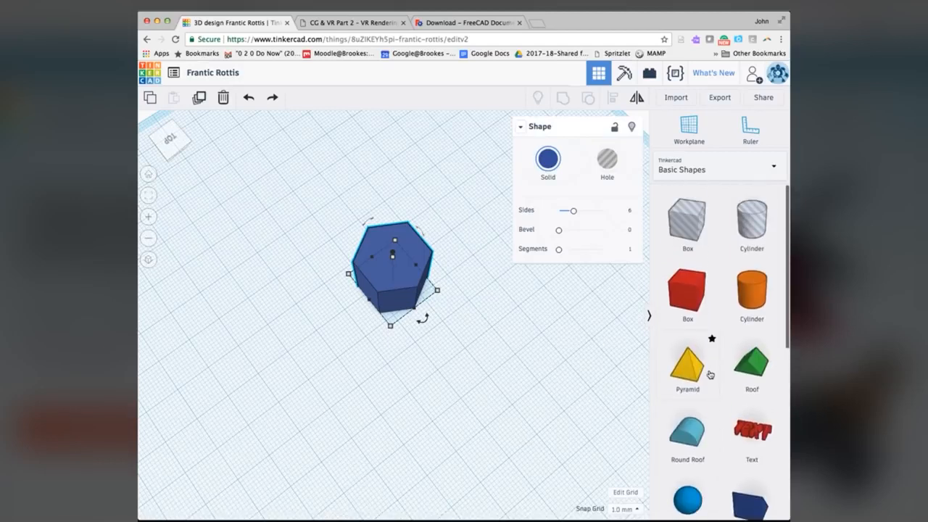
left_click(773, 175)
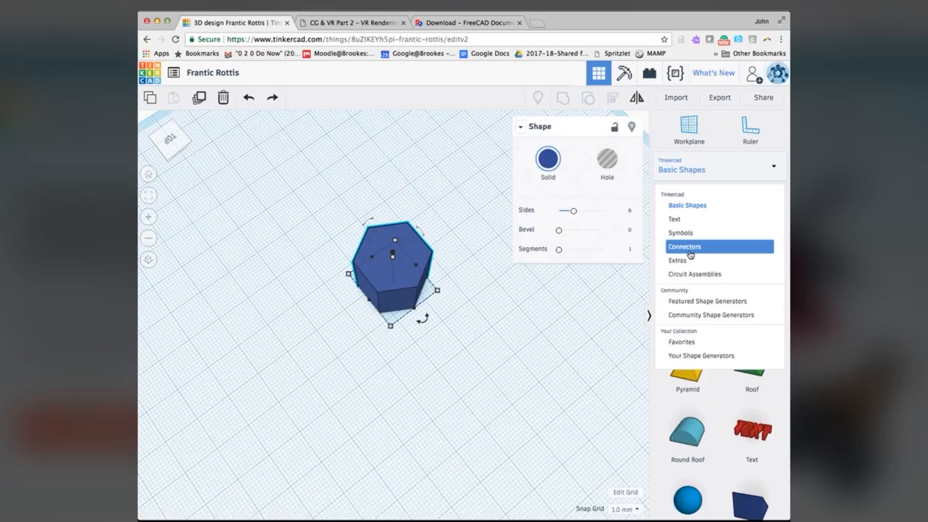
left_click(714, 304)
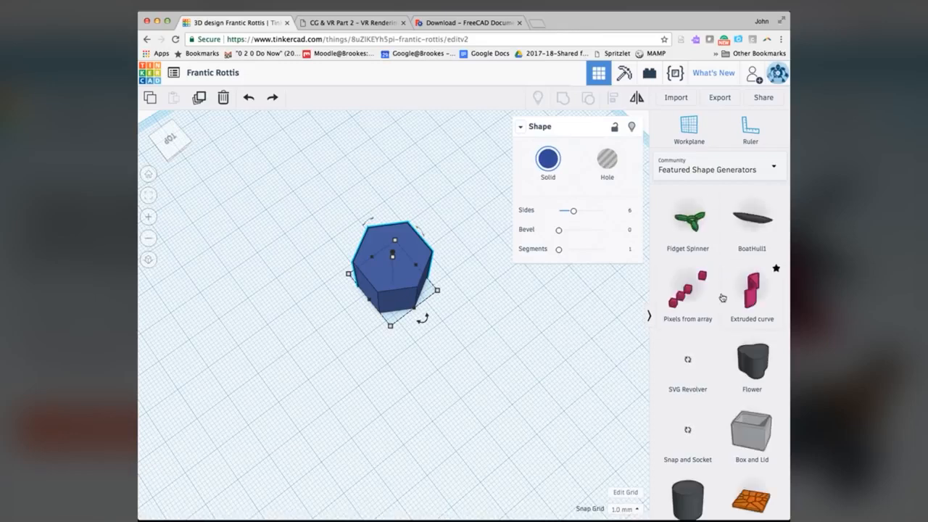
Find the ISO metric thread among the featured shape generators and place one on the workplane beside the hexagon
scroll(722, 298, "down", 5)
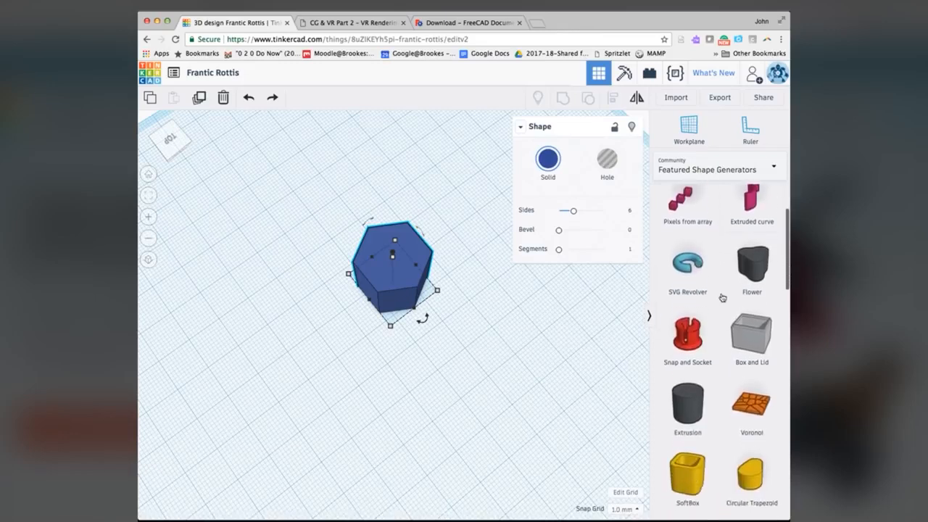
scroll(722, 297, "down", 6)
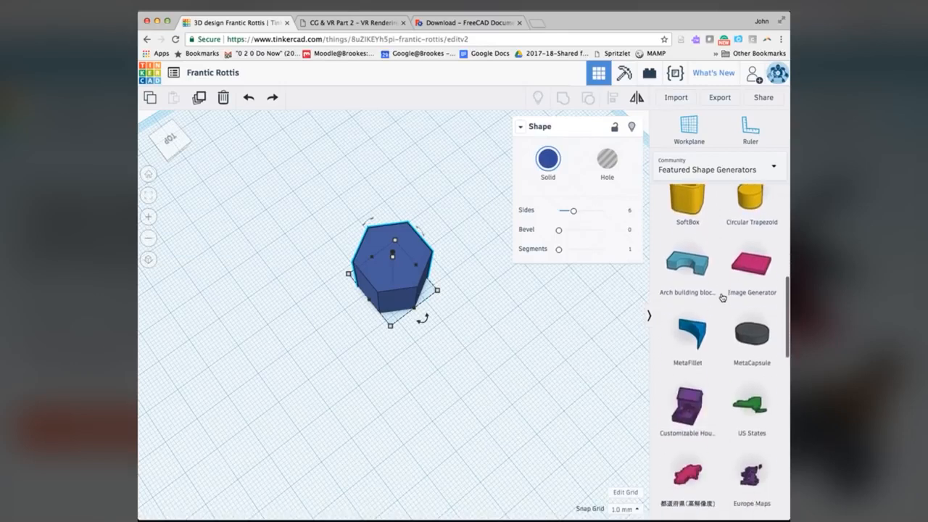
scroll(722, 298, "down", 6)
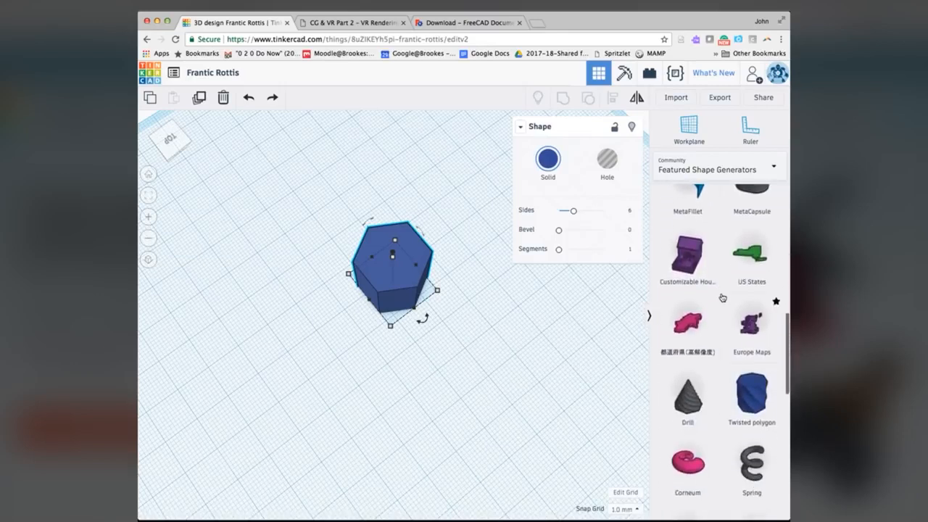
scroll(722, 298, "down", 8)
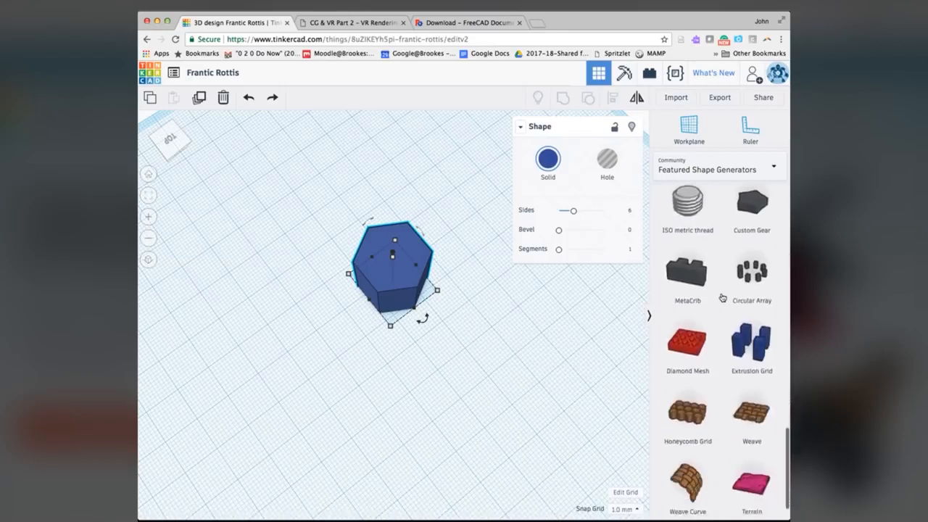
scroll(722, 298, "down", 1)
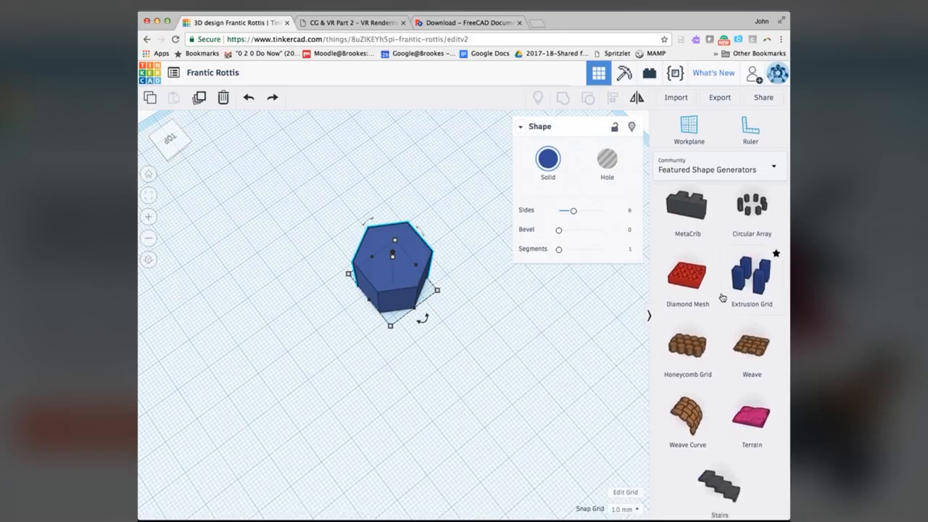
scroll(719, 317, "down", 1)
scroll(719, 317, "up", 3)
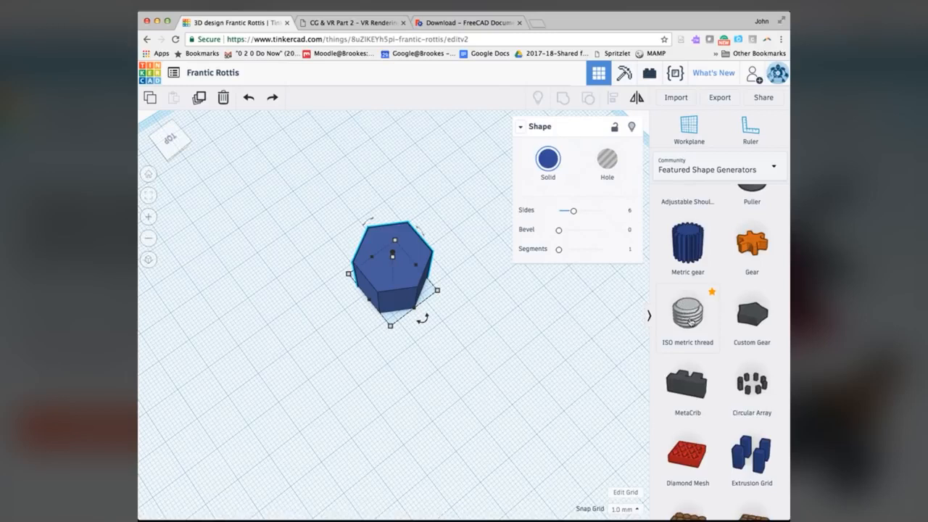
left_click_drag(691, 321, 490, 345)
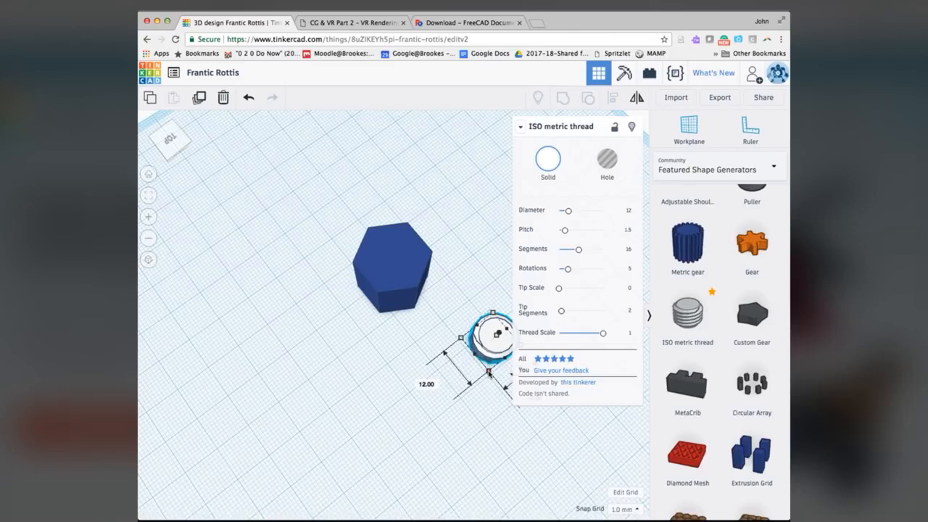
Move the metric thread 32 mm and 12 mm across the workplane into the hexagon's centre, and stretch its height to about 69 mm
left_click_drag(497, 347, 387, 285)
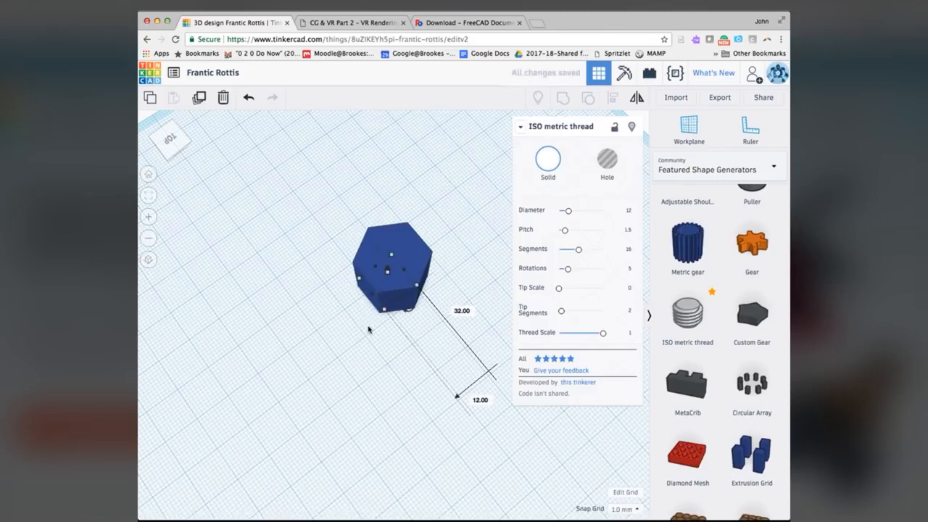
right_click_drag(368, 329, 390, 284)
mouse_move(372, 279)
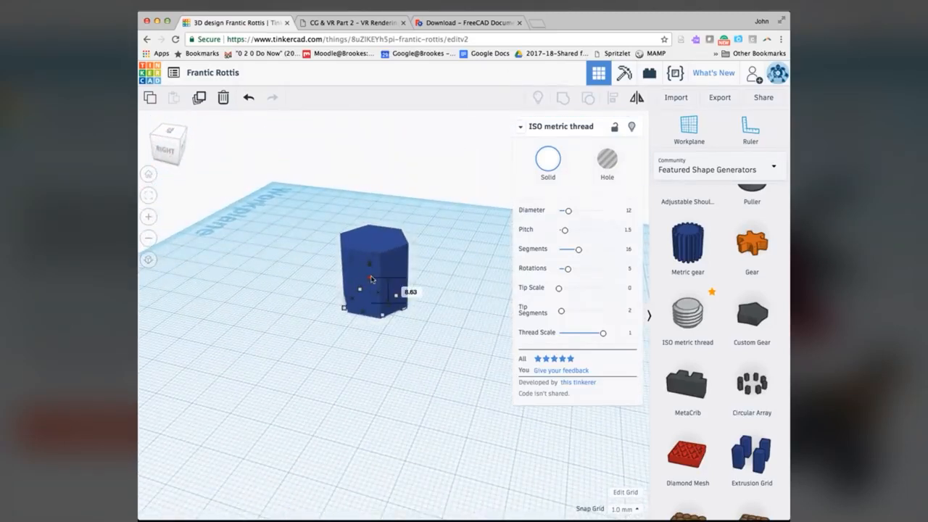
left_click_drag(371, 280, 357, 43)
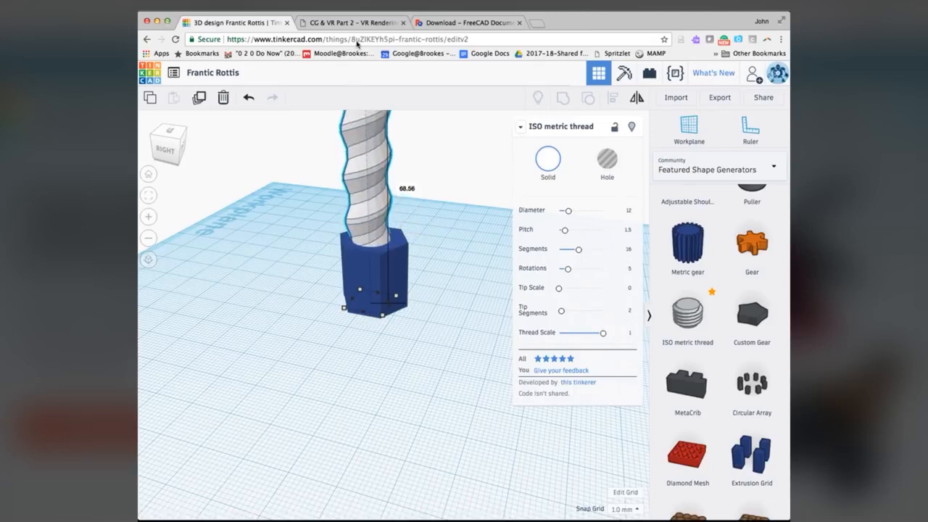
Undo the metric thread's height stretch and lengthen it by setting its rotations to 20
key("super+z")
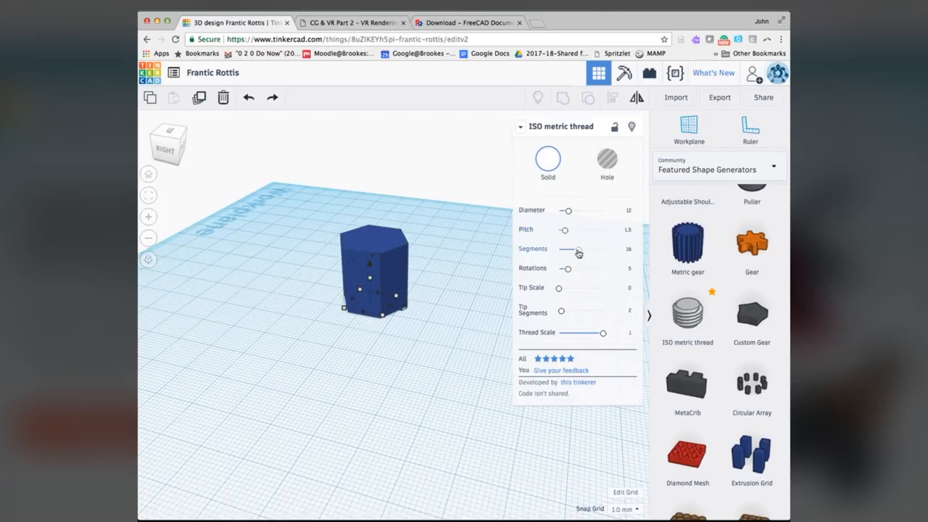
left_click_drag(579, 252, 606, 252)
key("super+z")
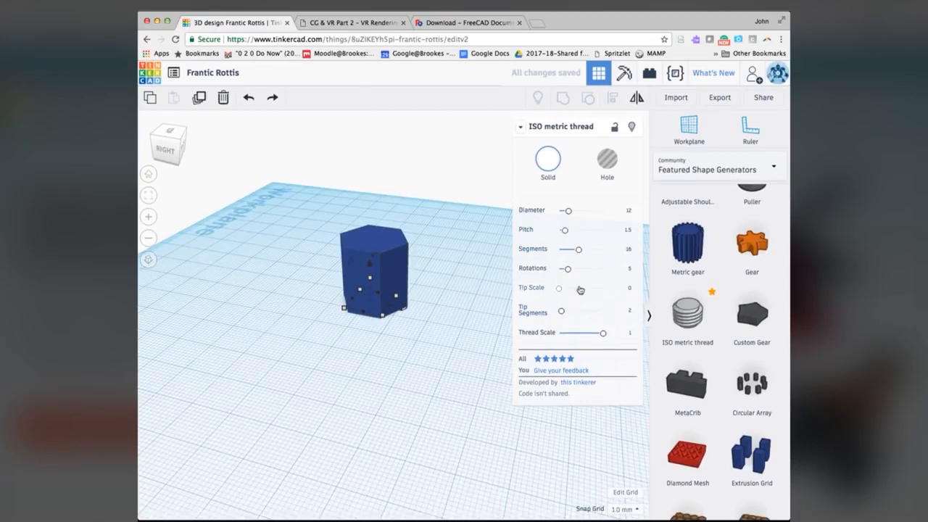
left_click_drag(568, 270, 620, 265)
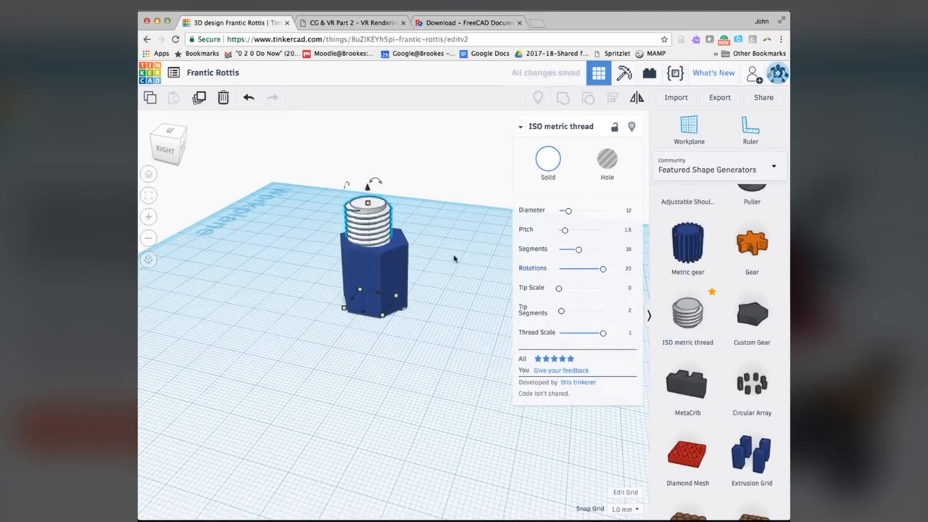
left_click(443, 299)
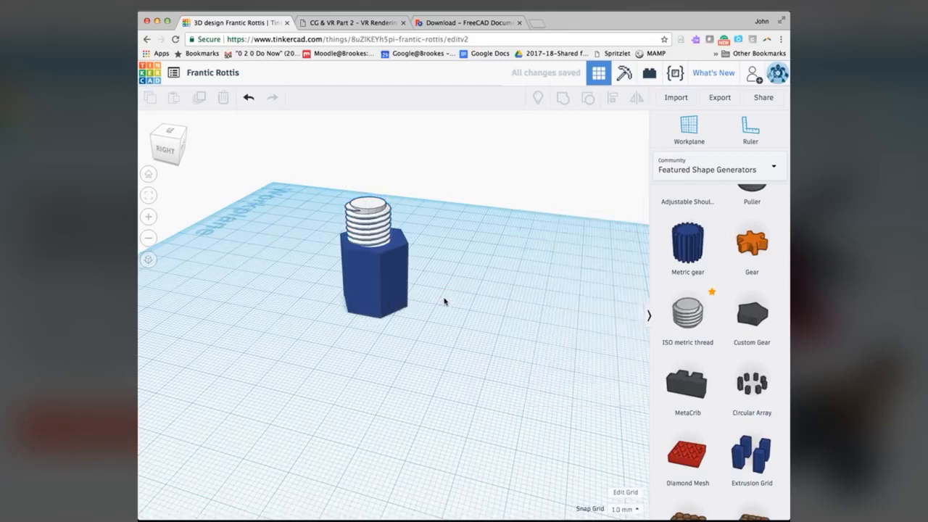
Nudge the metric thread towards the hexagon's centre and lower it 5 mm through the hexagon
right_click_drag(444, 301, 377, 308)
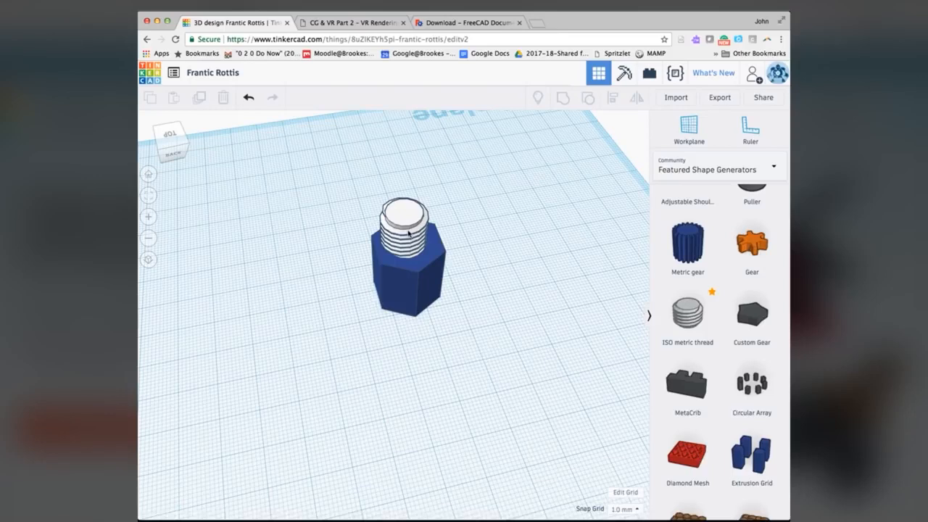
left_click(414, 234)
left_click_drag(413, 233, 416, 218)
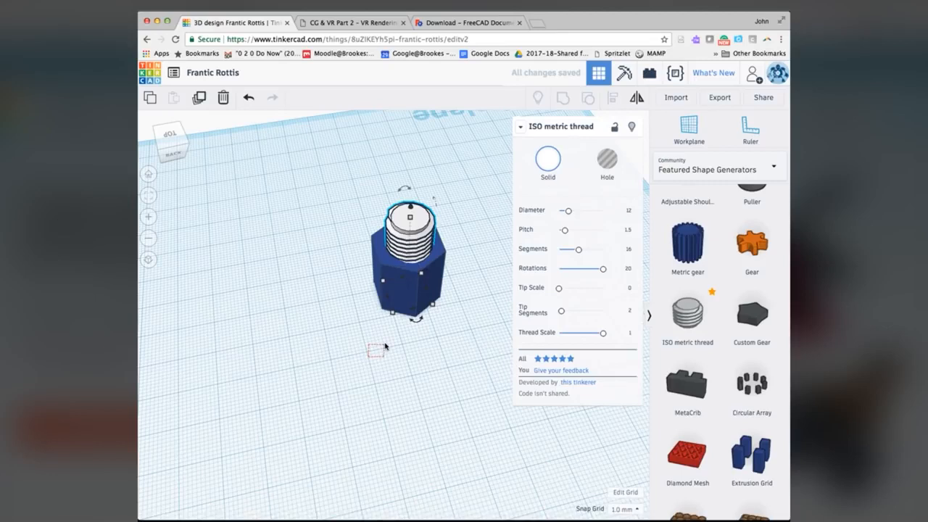
left_click(379, 348)
left_click(418, 231)
scroll(412, 214, "up", 5)
scroll(413, 215, "down", 5)
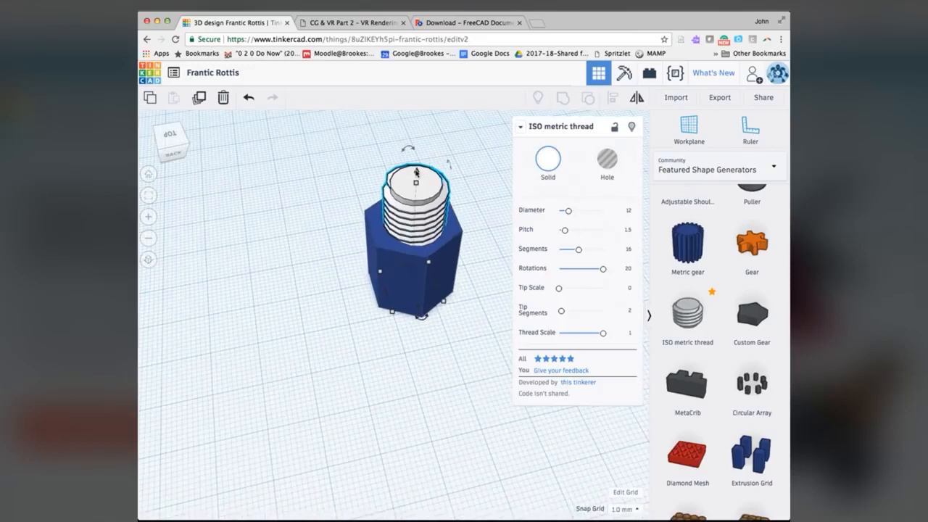
mouse_move(416, 186)
left_click_drag(417, 172, 415, 192)
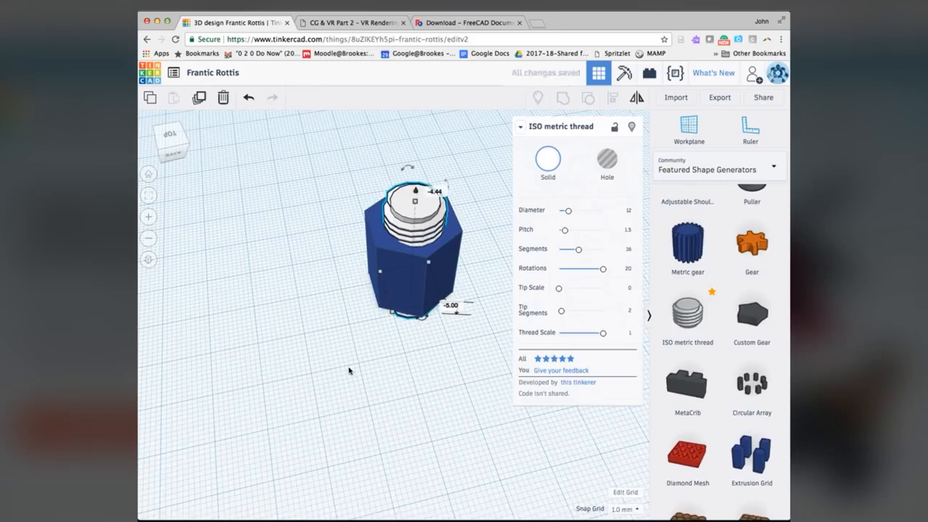
Viewing from below, move the metric thread 1 mm towards the hexagon's centre and change it to a hole
right_click_drag(330, 392, 400, 172)
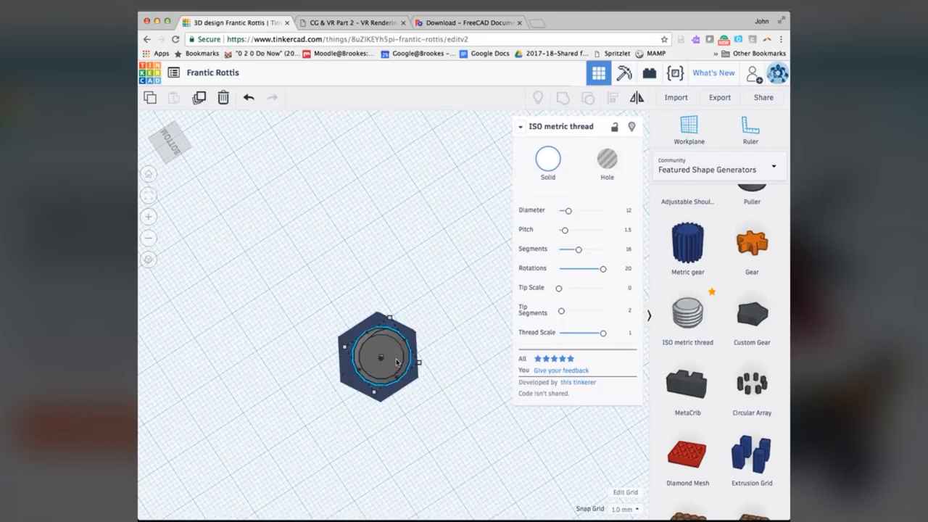
left_click_drag(397, 362, 390, 364)
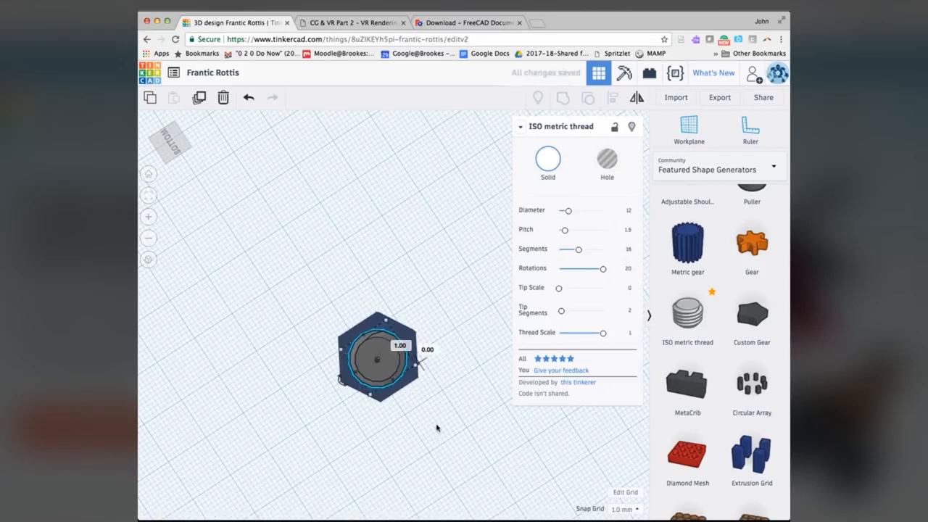
left_click(173, 147)
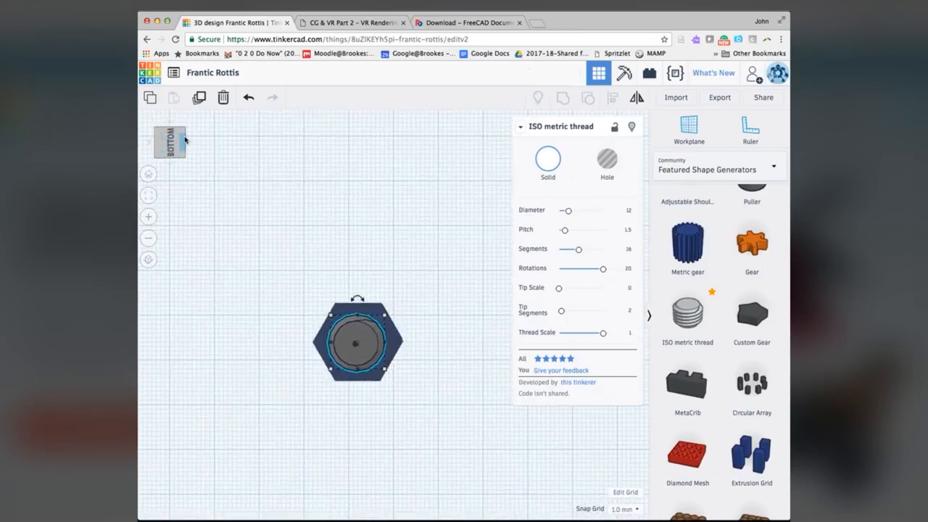
left_click(185, 133)
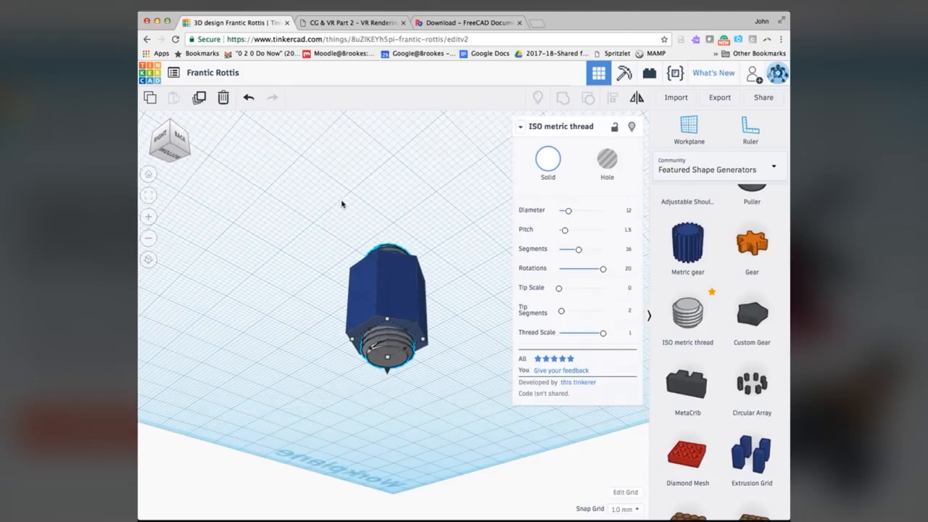
left_click(608, 173)
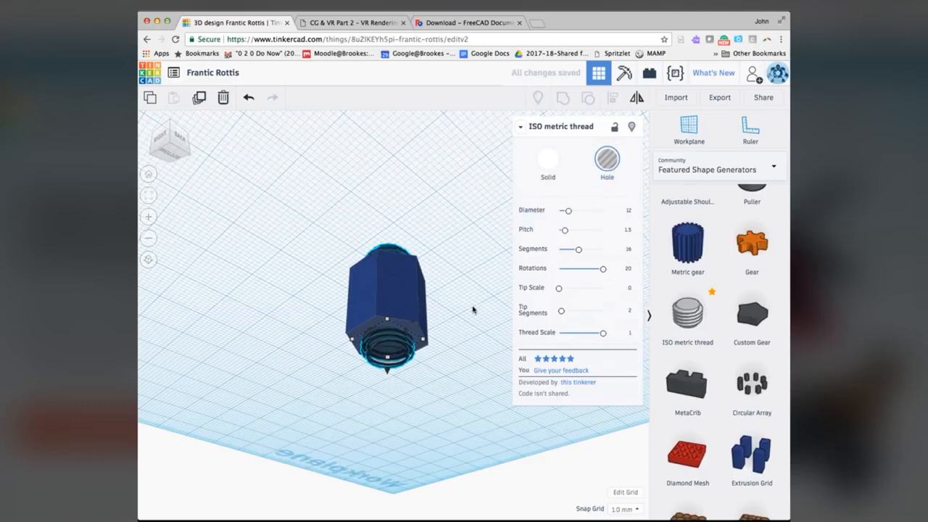
Reduce the height of the hexagon around the thread hole to 12 mm
right_click_drag(457, 334, 444, 250)
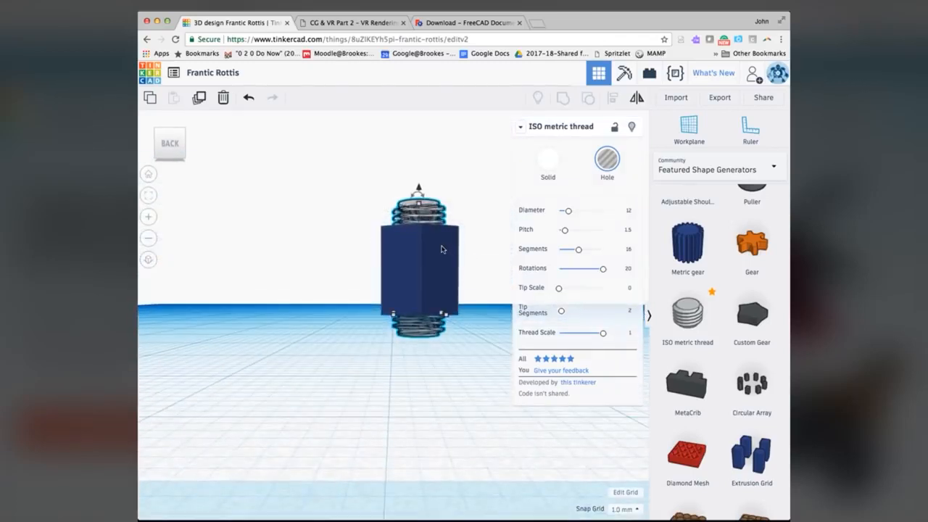
left_click(441, 248)
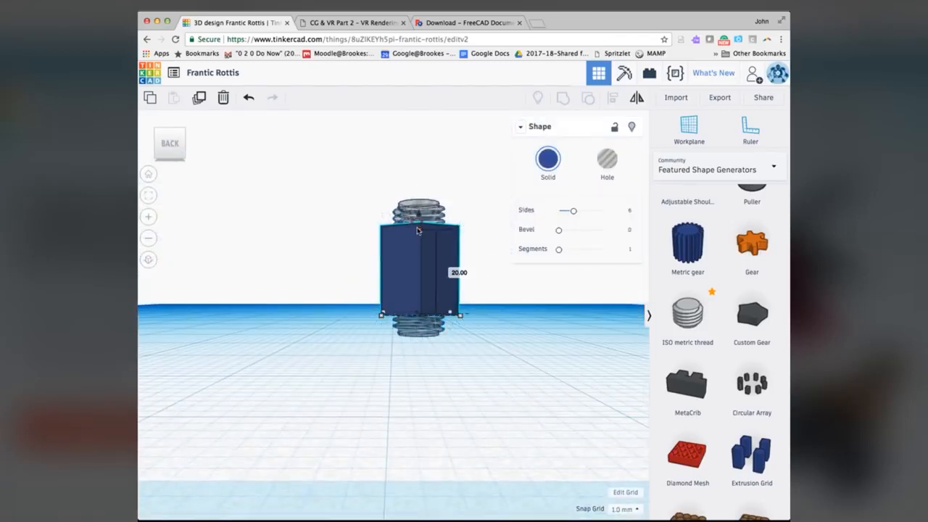
left_click_drag(417, 231, 418, 263)
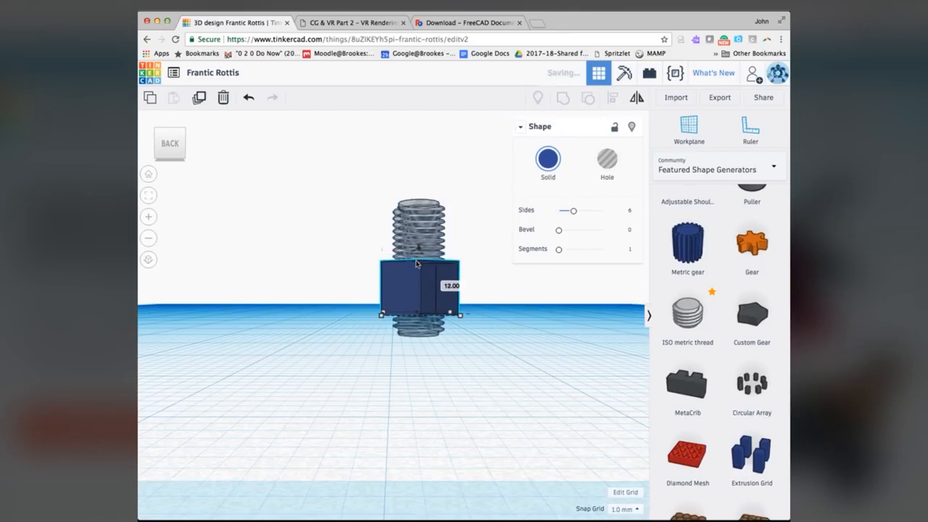
Duplicate the shortened hexagon and move the copy onto the empty workplane beside the original
right_click_drag(503, 330, 412, 391)
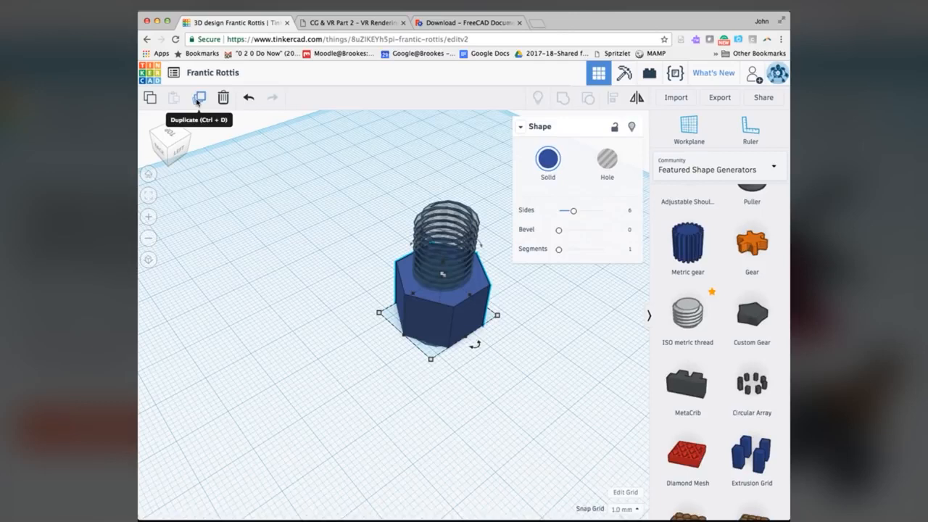
left_click(197, 99)
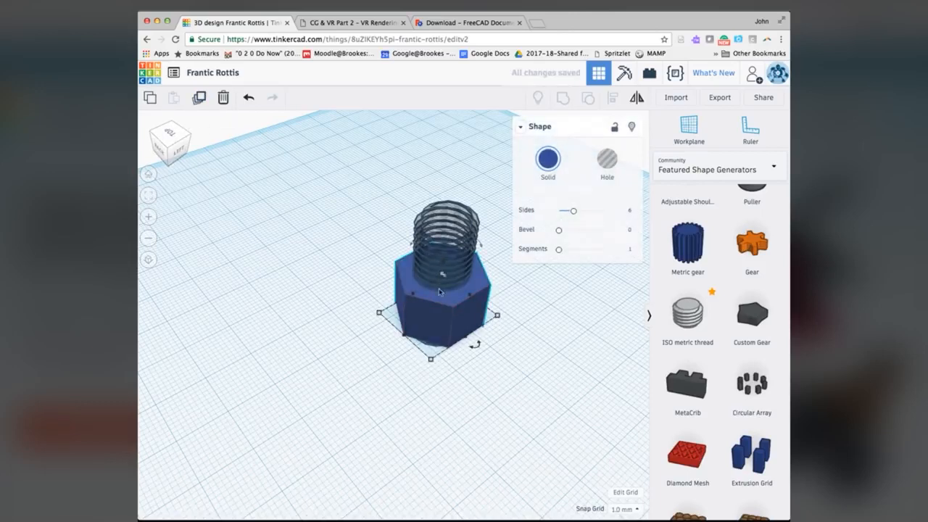
left_click_drag(426, 315, 243, 364)
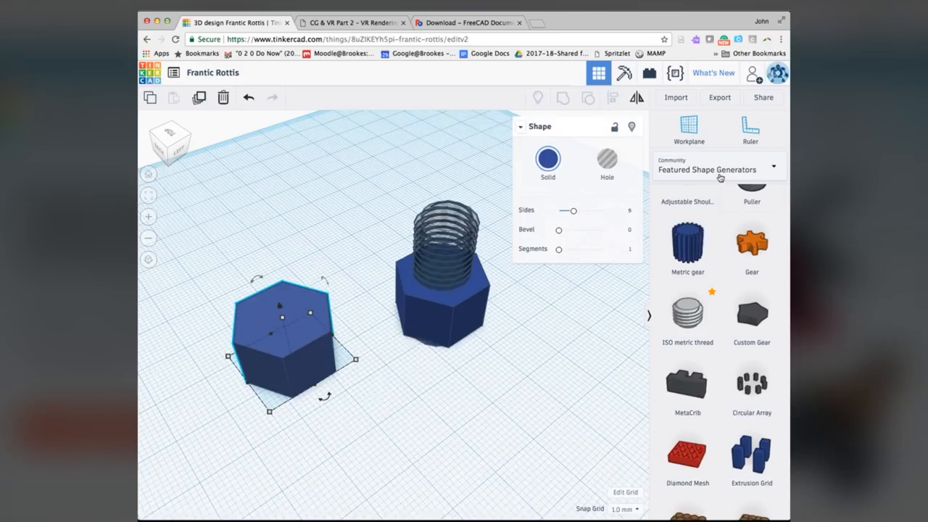
Set the workplane on the copied hexagon's top face and place an ISO metric thread at its centre
left_click(688, 129)
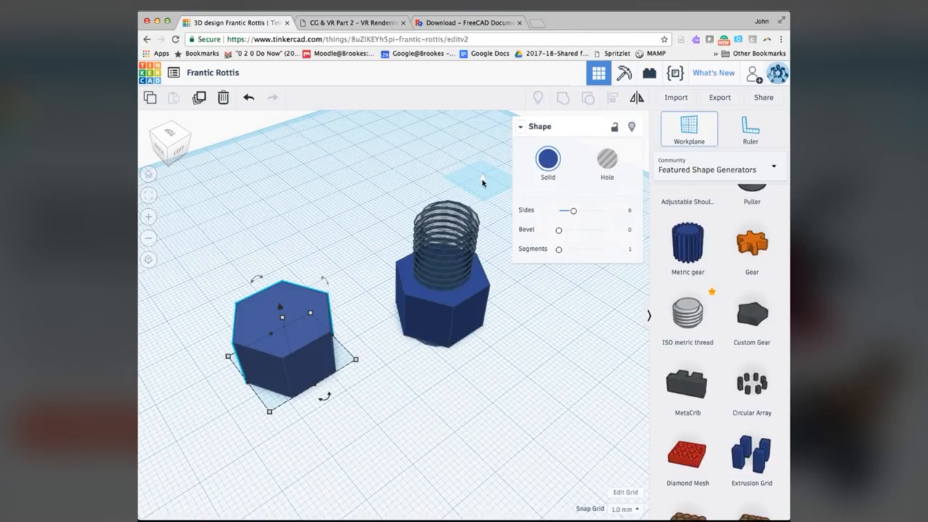
left_click(281, 316)
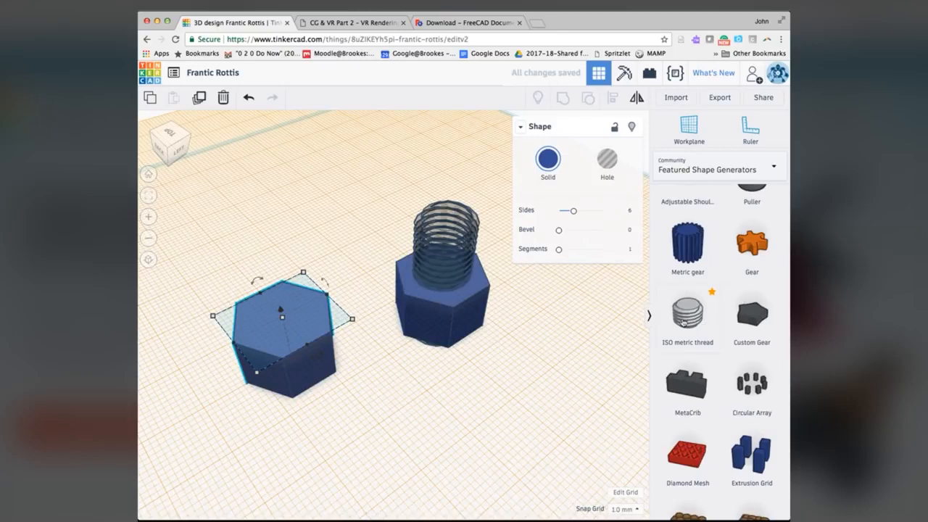
left_click_drag(681, 324, 287, 321)
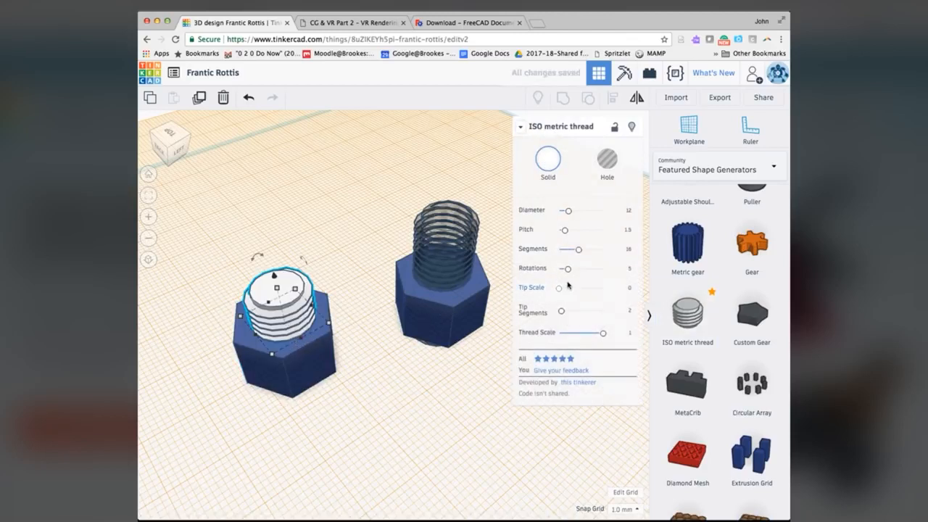
Lengthen the new bolt thread by setting its rotations to 15
left_click_drag(570, 274, 593, 269)
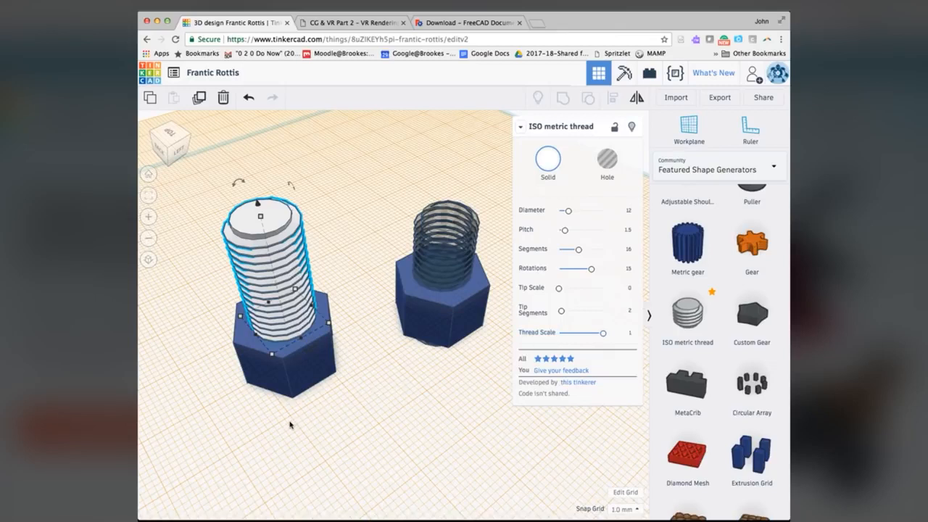
right_click_drag(290, 425, 437, 382)
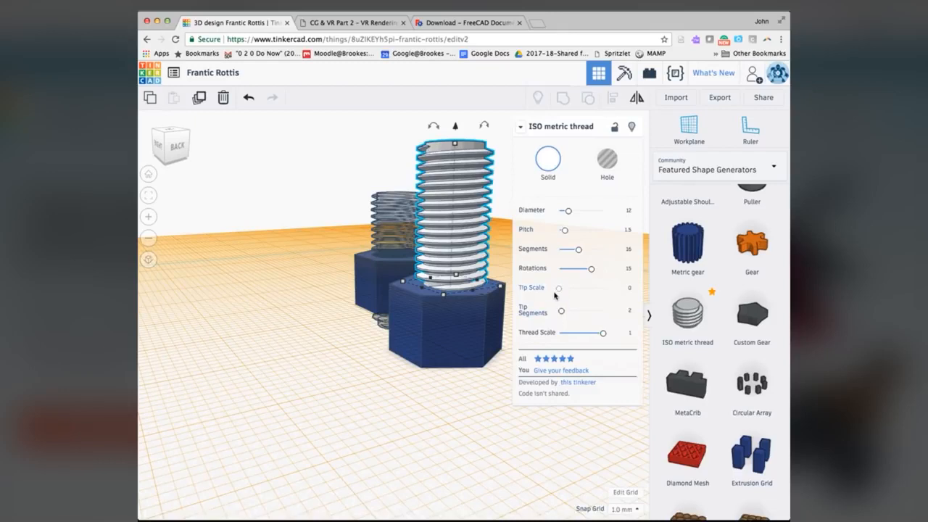
mouse_move(561, 289)
left_mouse_down()
mouse_move(624, 285)
mouse_move(554, 286)
left_mouse_up()
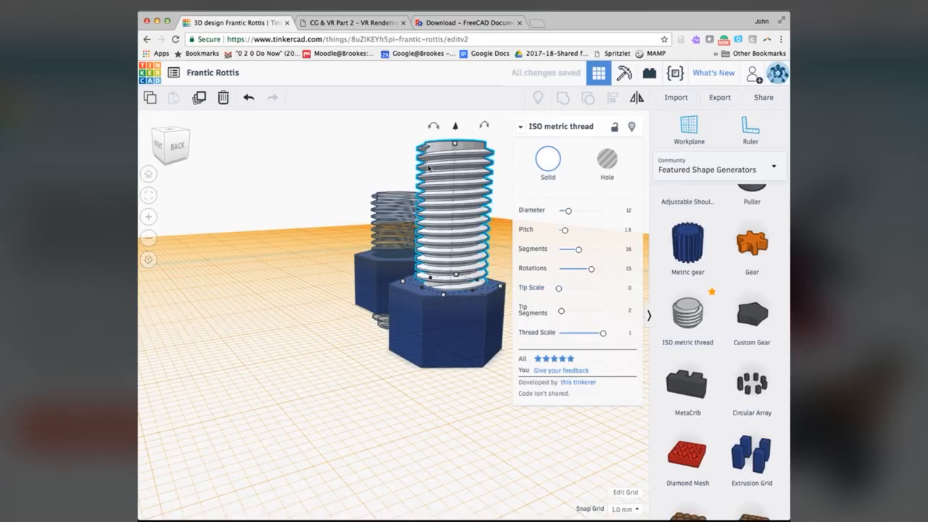
Shift the copied hexagon slightly to centre it beneath the bolt thread
right_click_drag(326, 312, 182, 300)
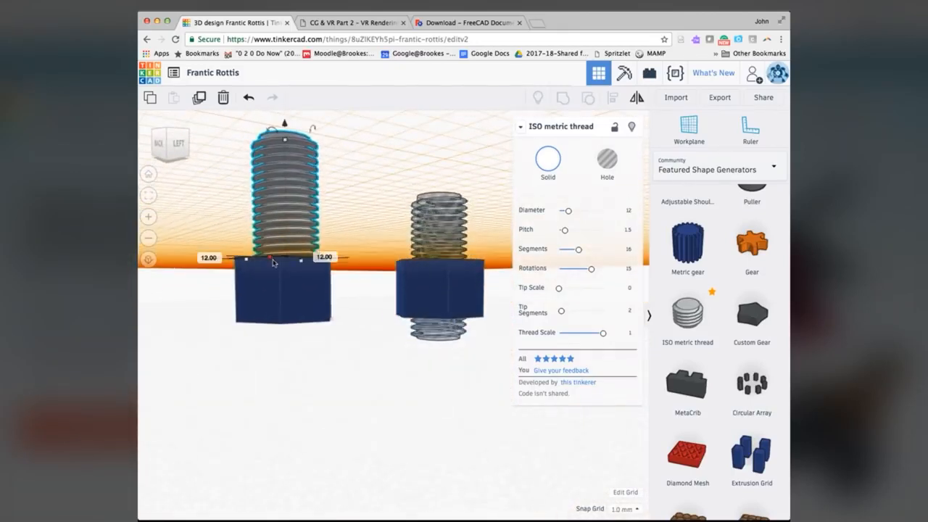
left_click(266, 286)
left_click_drag(268, 286, 275, 286)
right_click_drag(237, 345, 376, 383)
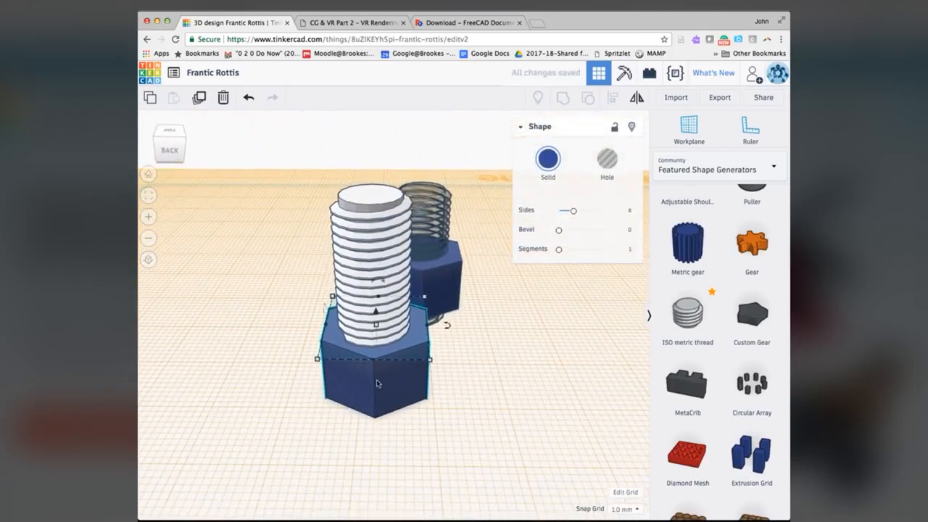
Export everything in the design as an STL file
left_click(719, 98)
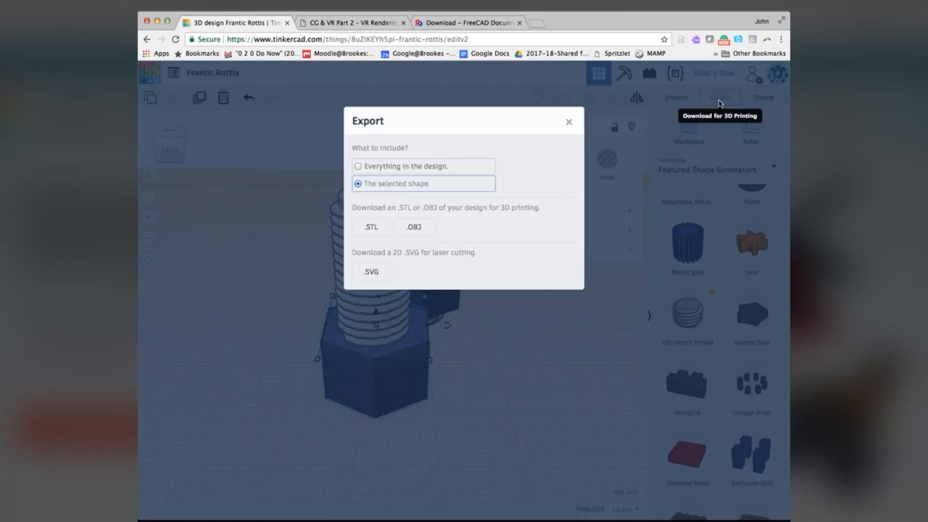
left_click(389, 167)
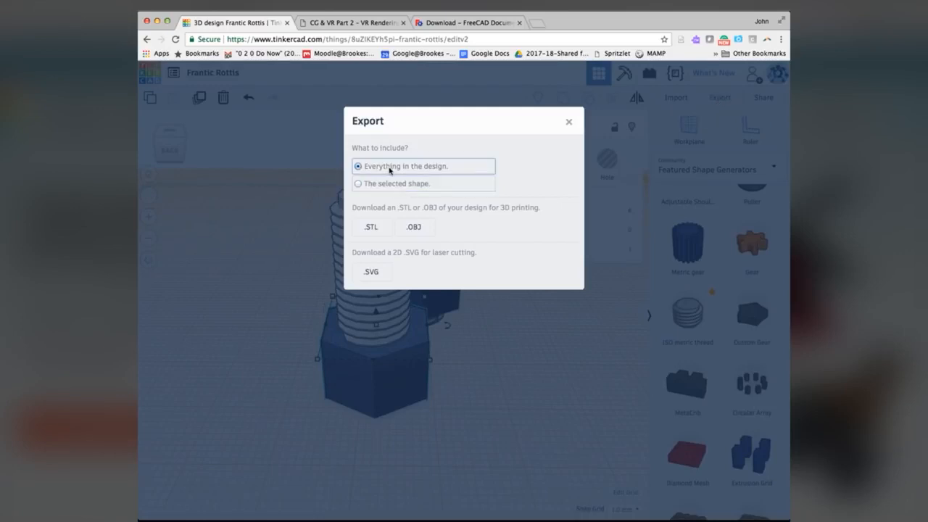
left_click(371, 227)
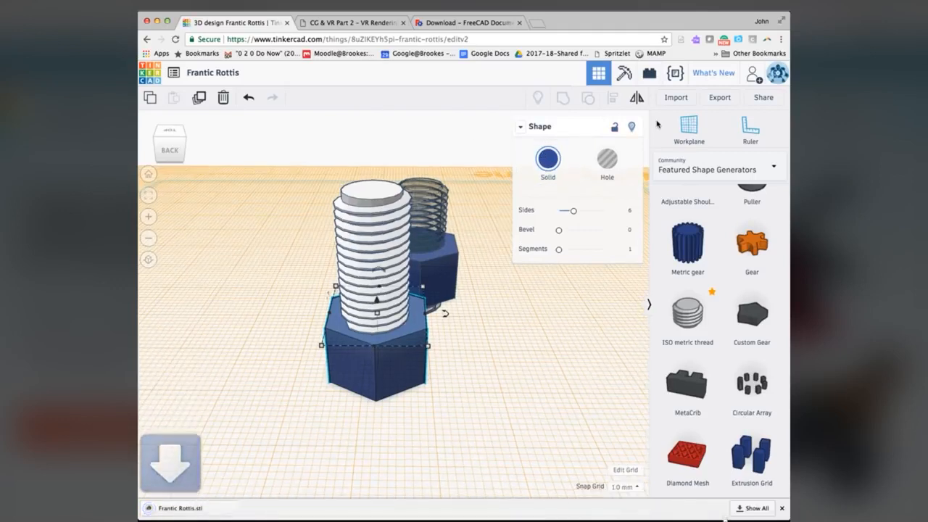
Locate the downloaded Frantic Rottis.stl in the Finder's Downloads folder and minimise the FreeCAD window covering it
left_click(185, 511)
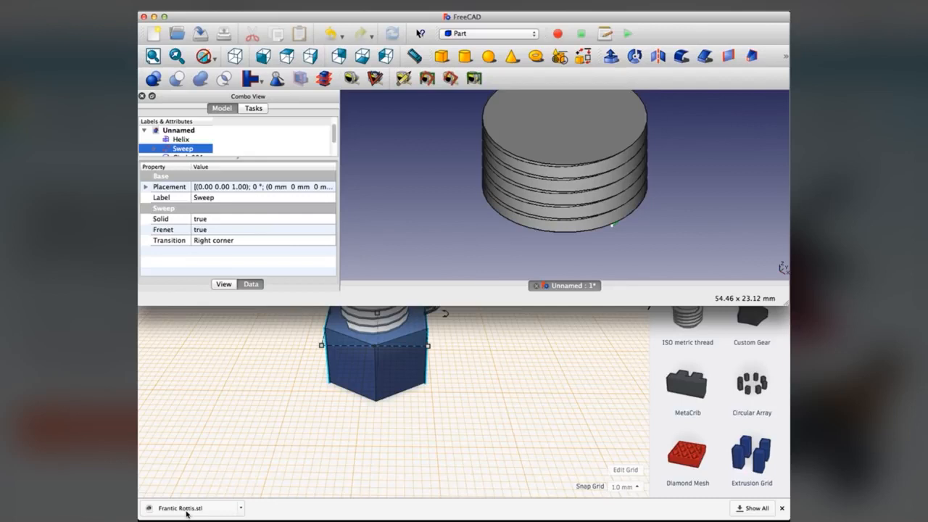
left_click(241, 509)
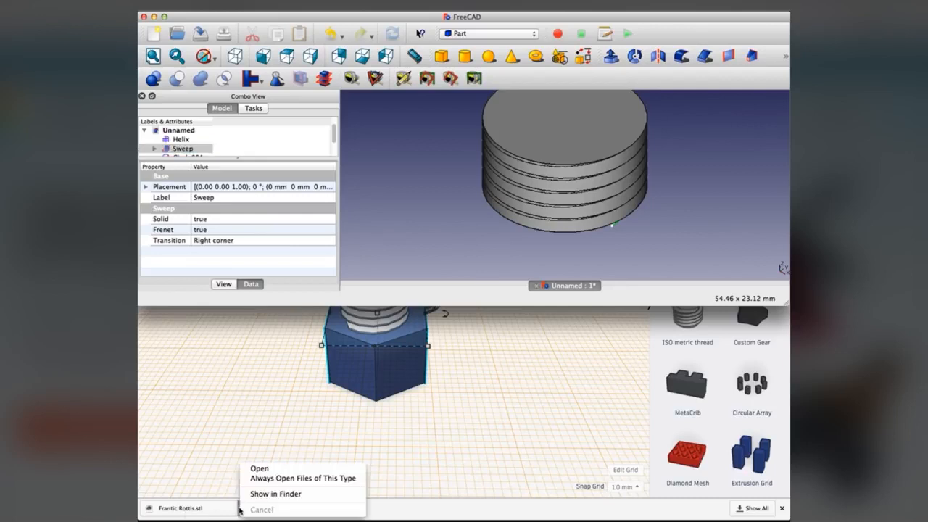
left_click(262, 494)
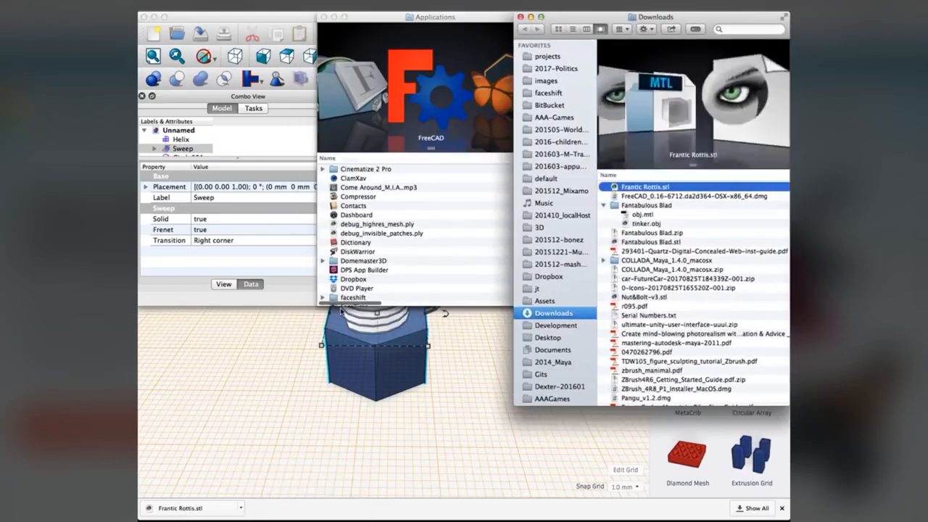
double_click(625, 187)
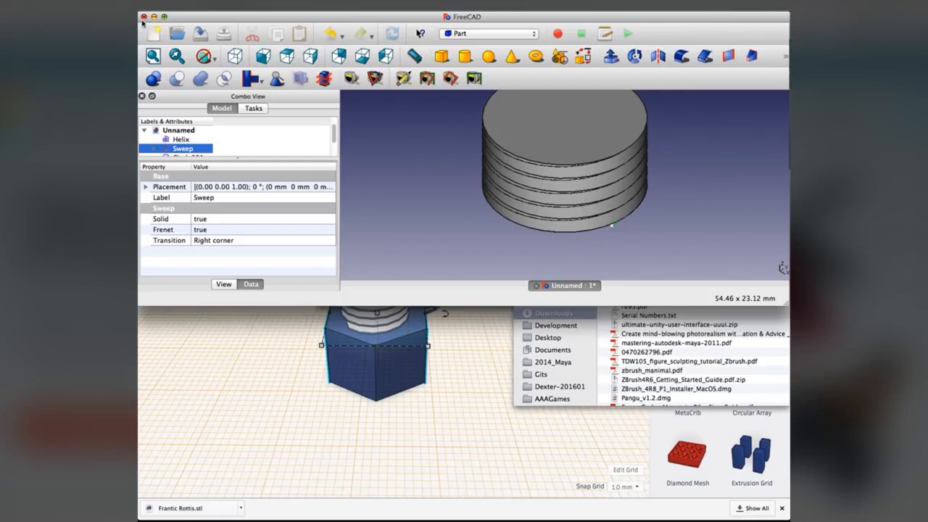
left_click(153, 17)
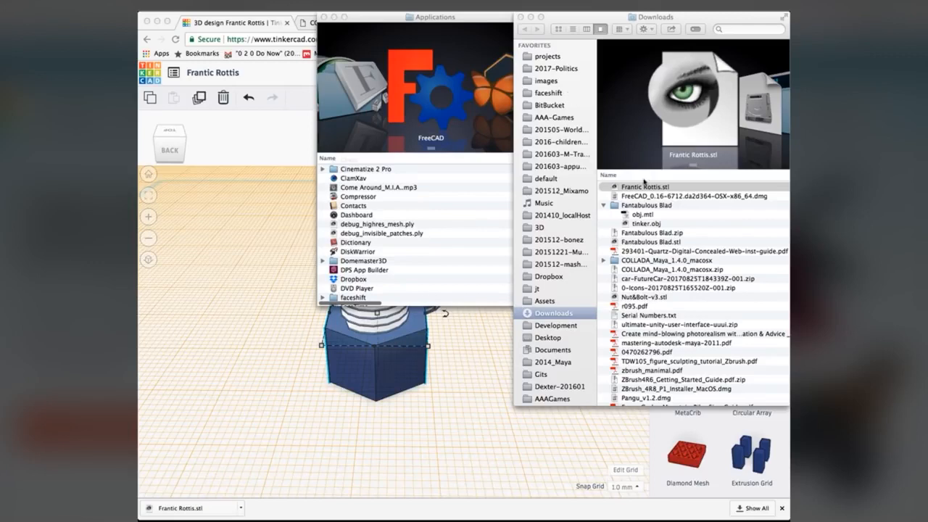
Open Frantic Rottis.stl in XYZware to view the model on the print bed, and exit XYZware without logging in
right_click(639, 189)
mouse_move(666, 205)
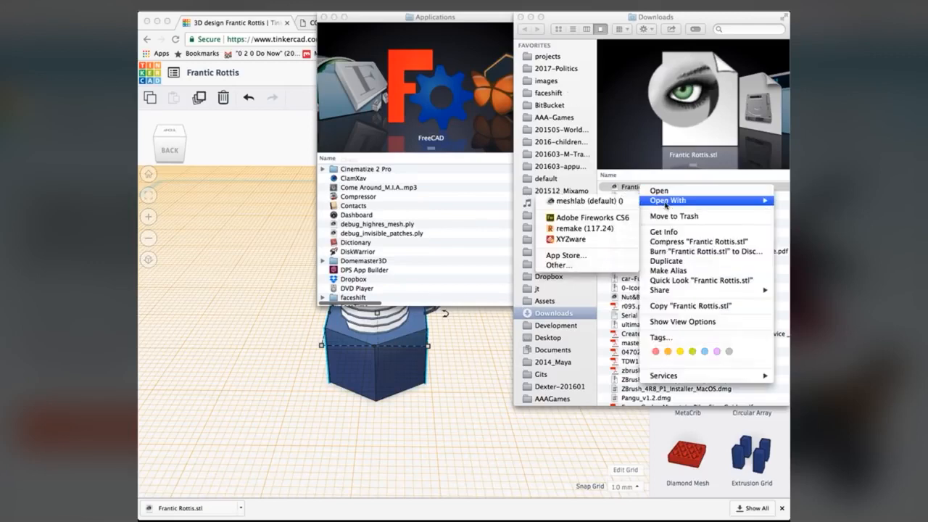
left_click(603, 239)
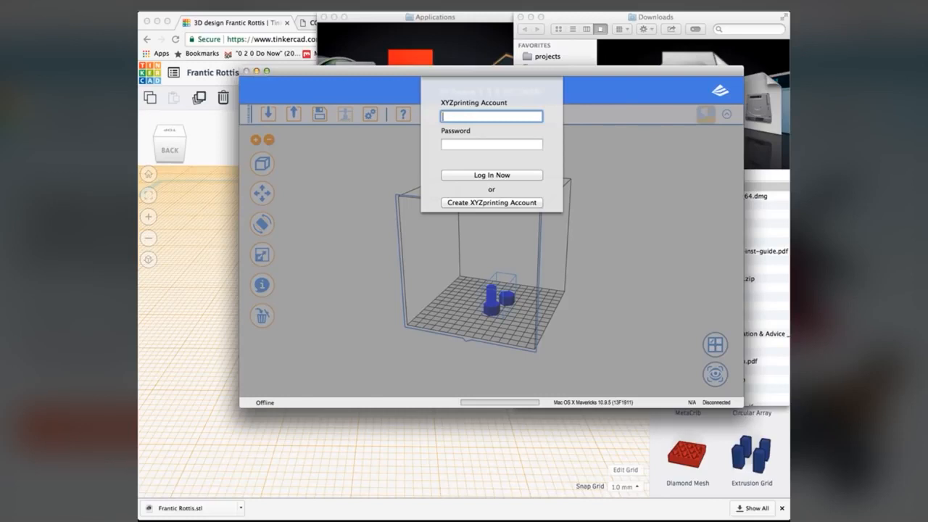
left_click(184, 9)
left_click(185, 99)
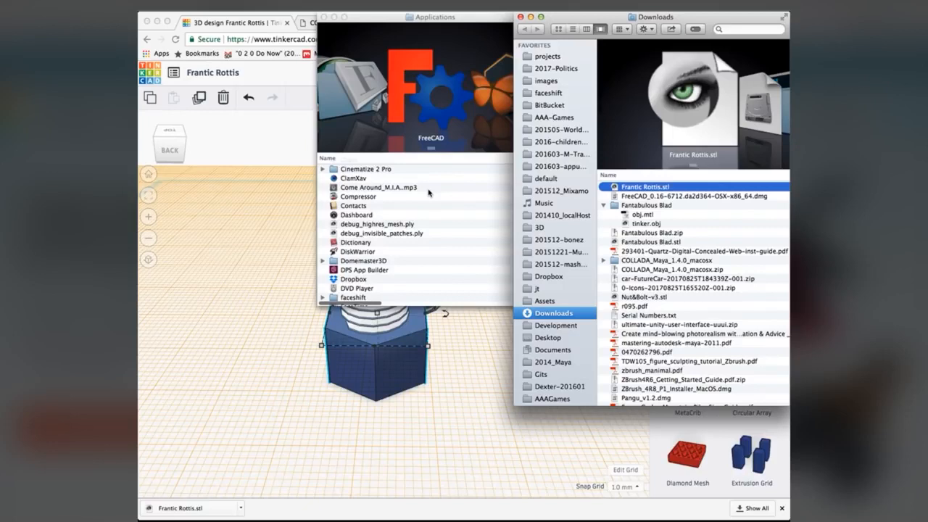
Switch back to the Tinkercad design, clear the selection and view the bolt and nut side by side from a low angle
left_click(283, 153)
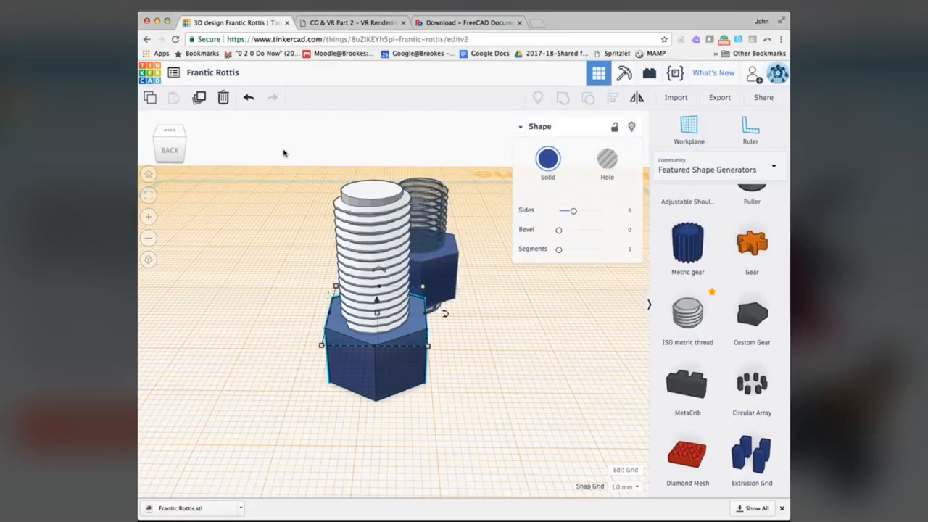
left_click(454, 330)
right_click_drag(470, 338, 381, 311)
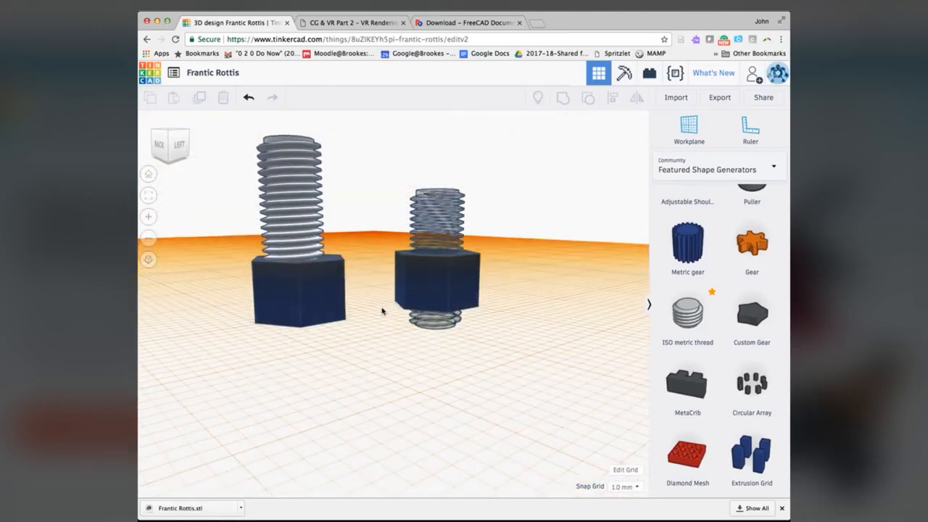
Show the Community Shape Generators collection and look through its shapes back to the start of the list
left_click(692, 173)
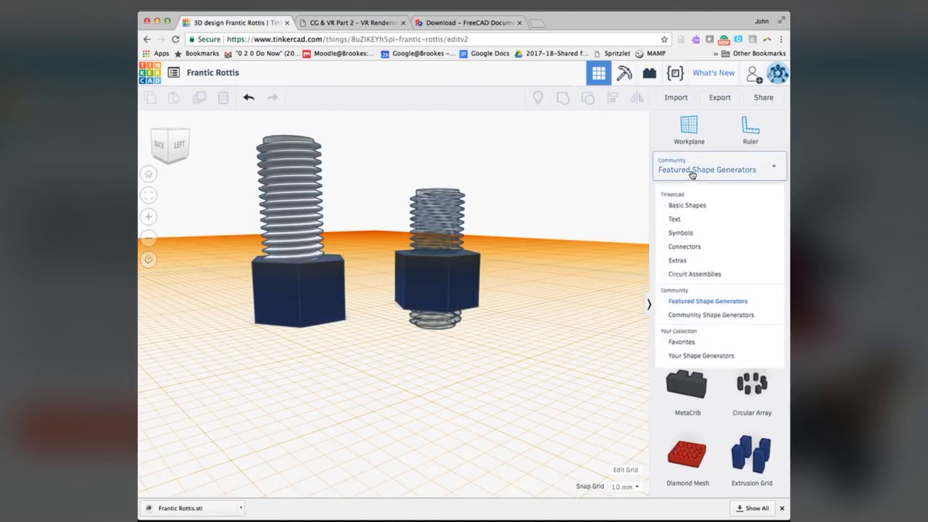
left_click(689, 315)
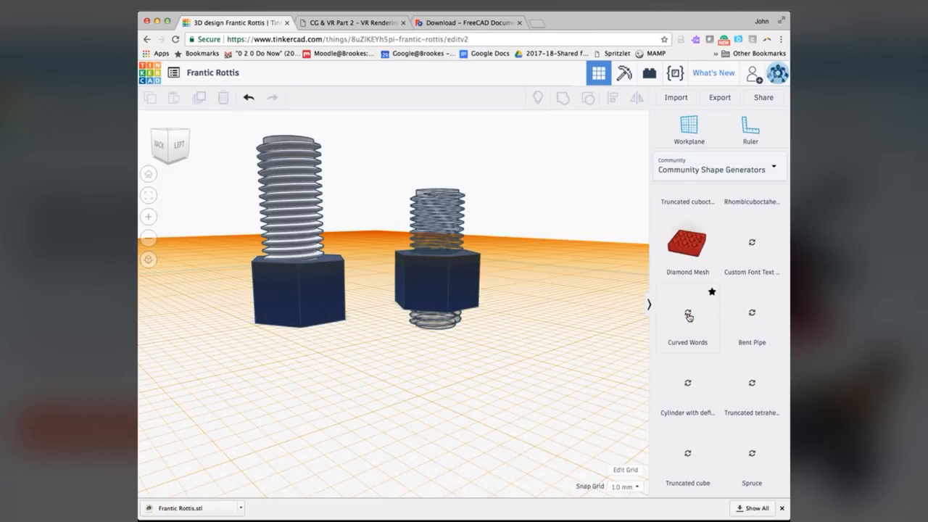
scroll(721, 222, "up", 5)
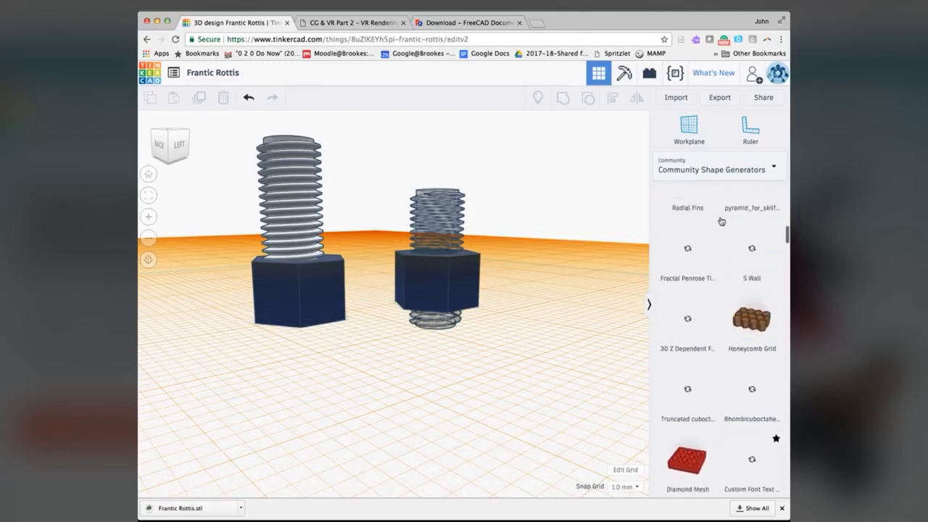
scroll(721, 221, "up", 5)
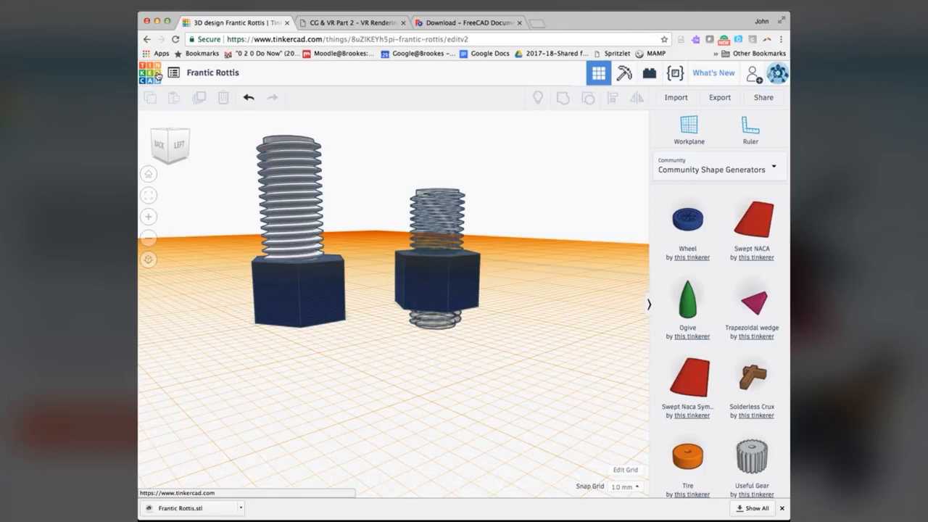
Return to the Tinkercad dashboard, preview the Copy of ISO metric screw threads design and close the preview
left_click(158, 75)
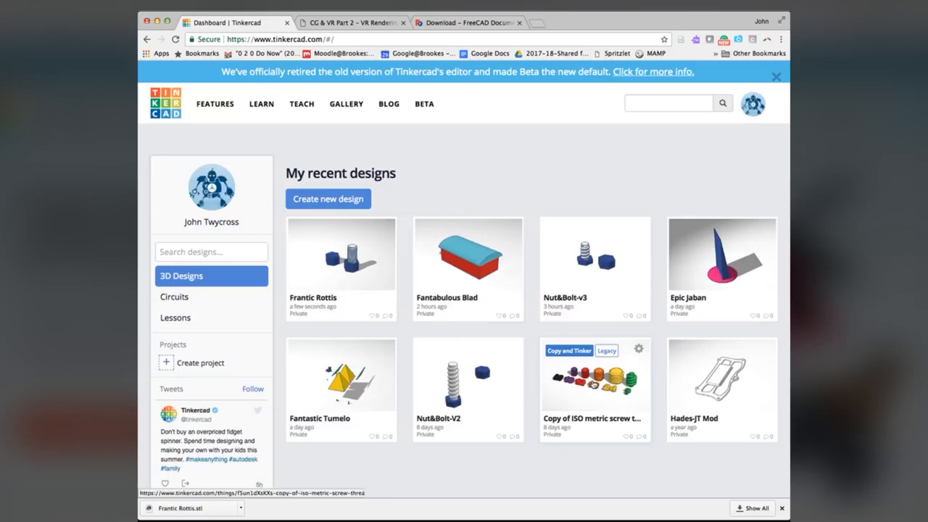
left_click(593, 383)
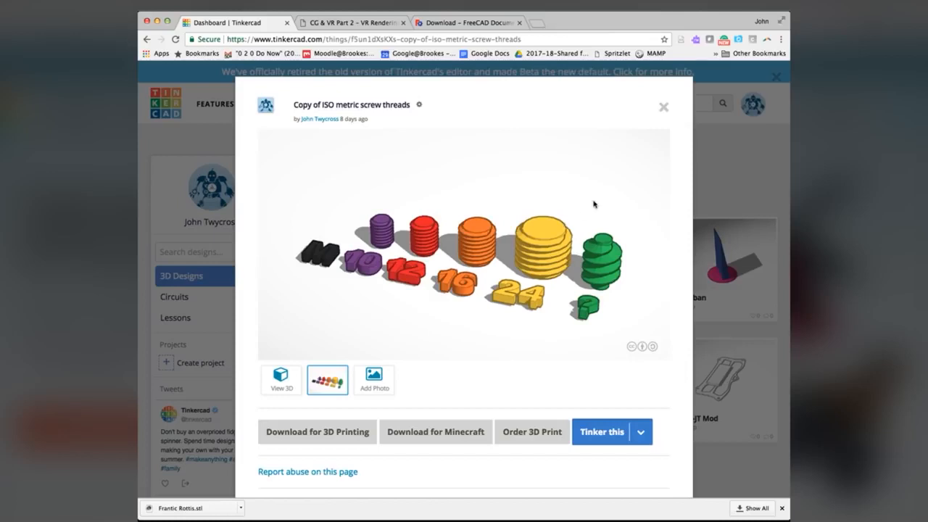
left_click(662, 109)
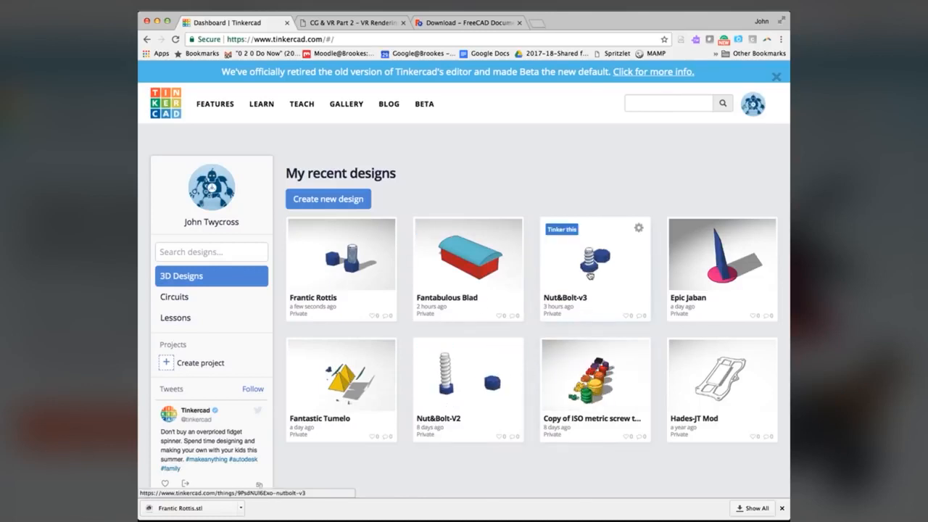
Open the Nut&Bolt-v3 design for editing and compare the thread parameters of the bolt with those of the nut's hole
left_click(590, 275)
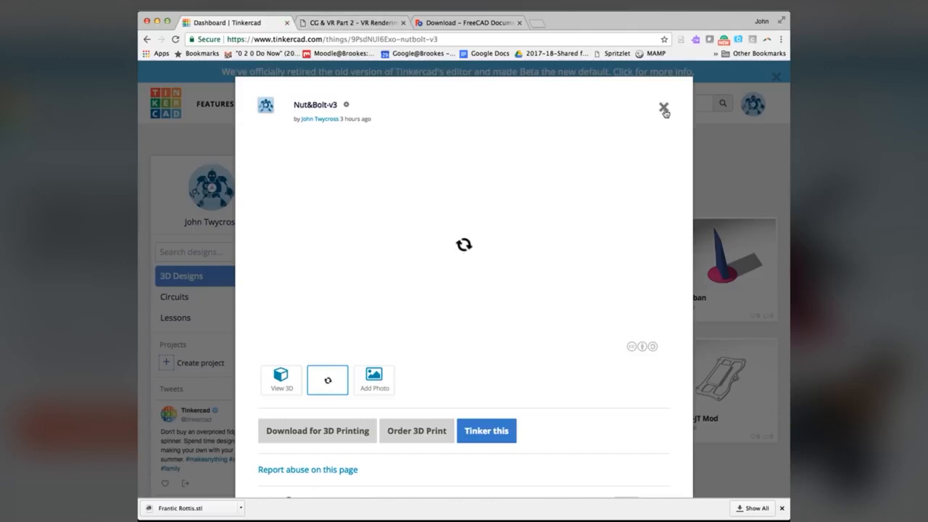
left_click(507, 429)
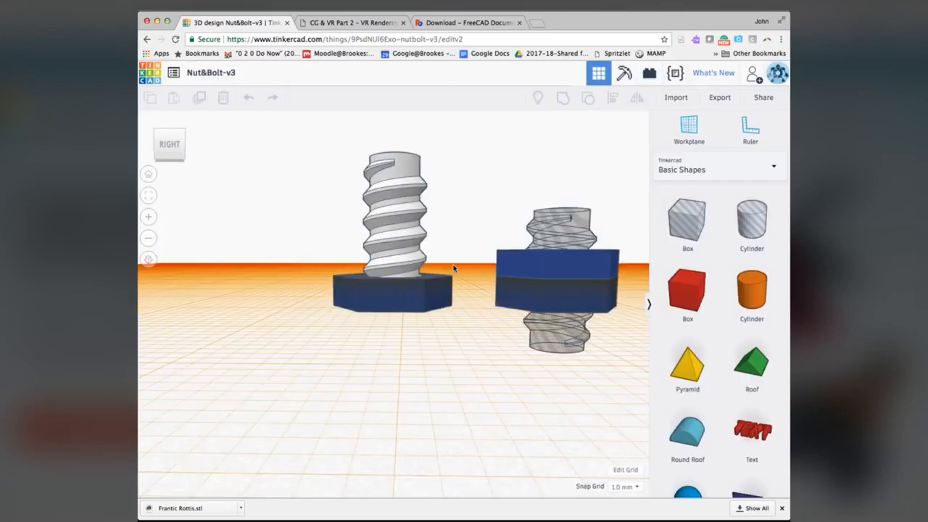
left_click(389, 227)
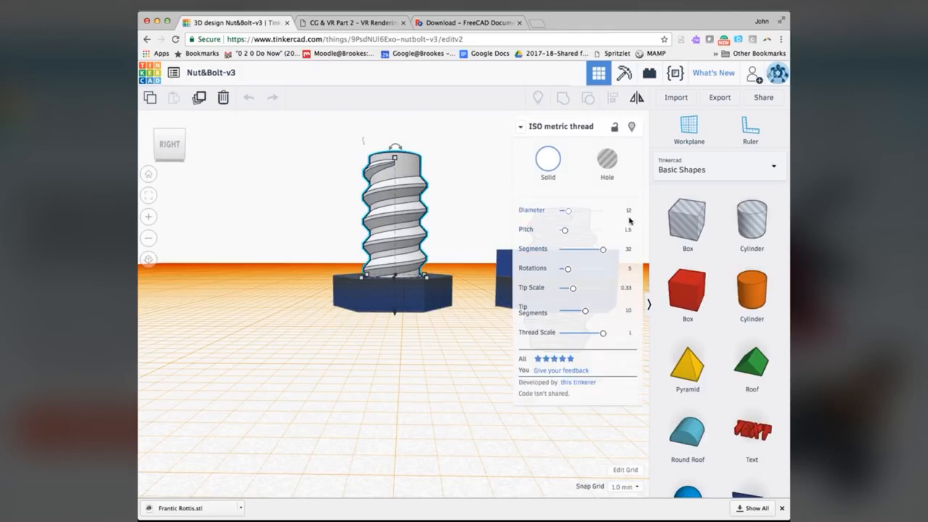
left_click(490, 186)
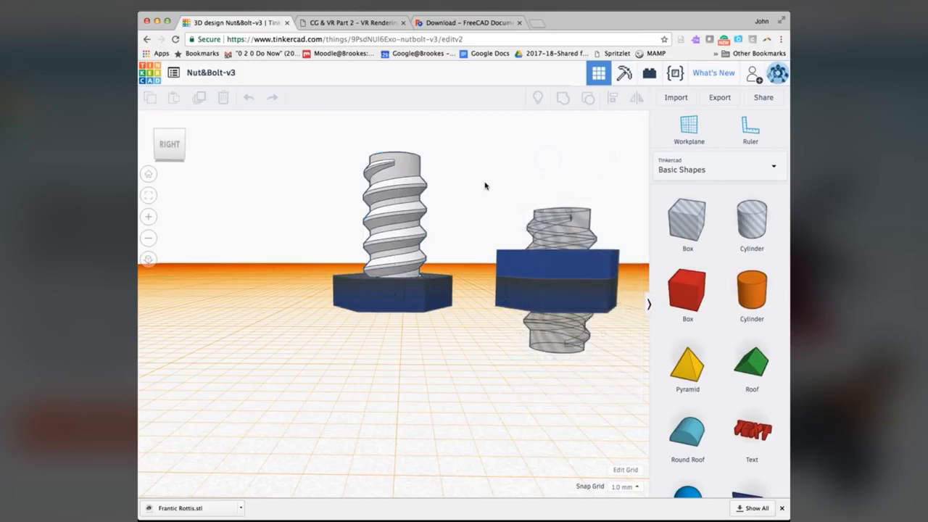
left_click(559, 226)
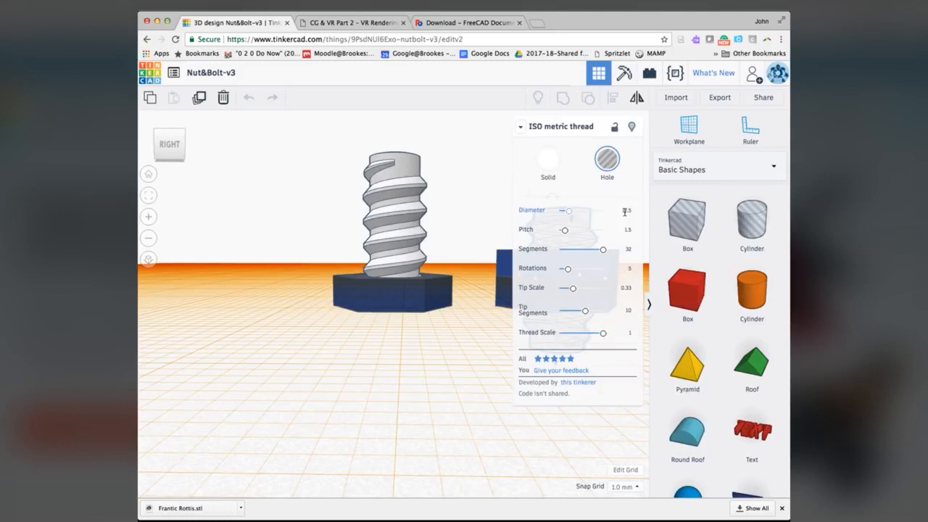
left_click(484, 233)
Select the hexagonal nut together with its thread hole, check the export options for only these two shapes, and cancel the export
left_click_drag(480, 209, 553, 292)
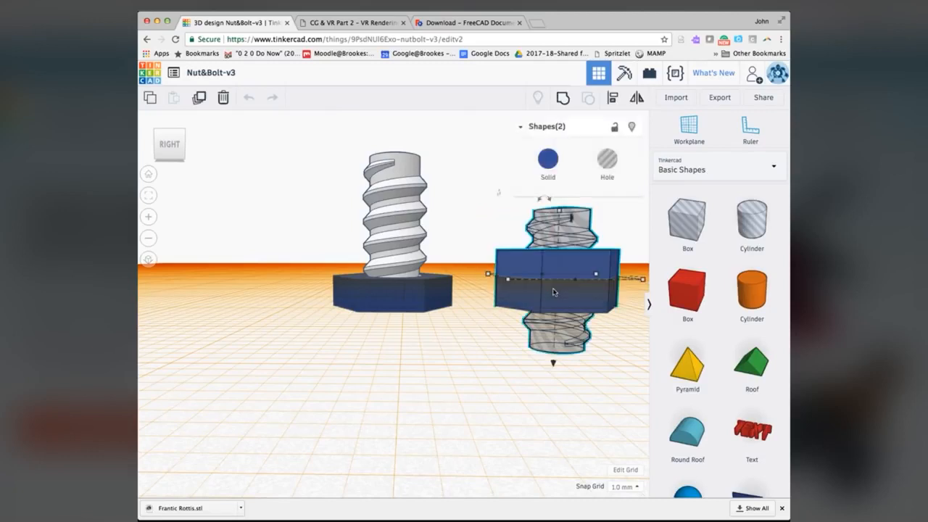
left_click(719, 97)
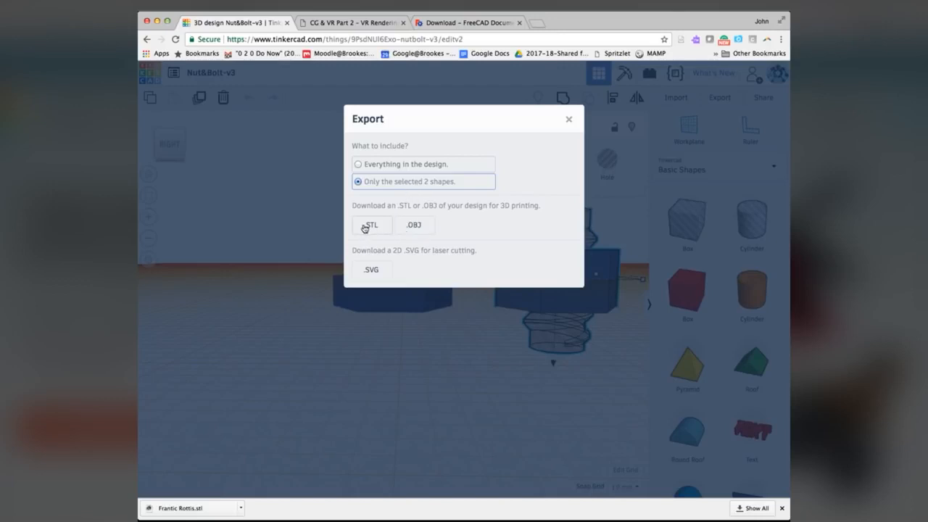
left_click(568, 120)
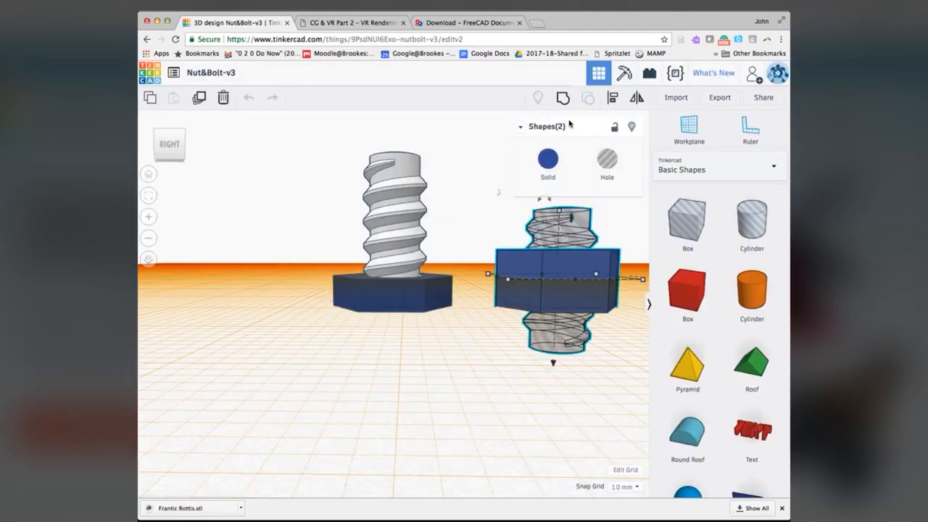